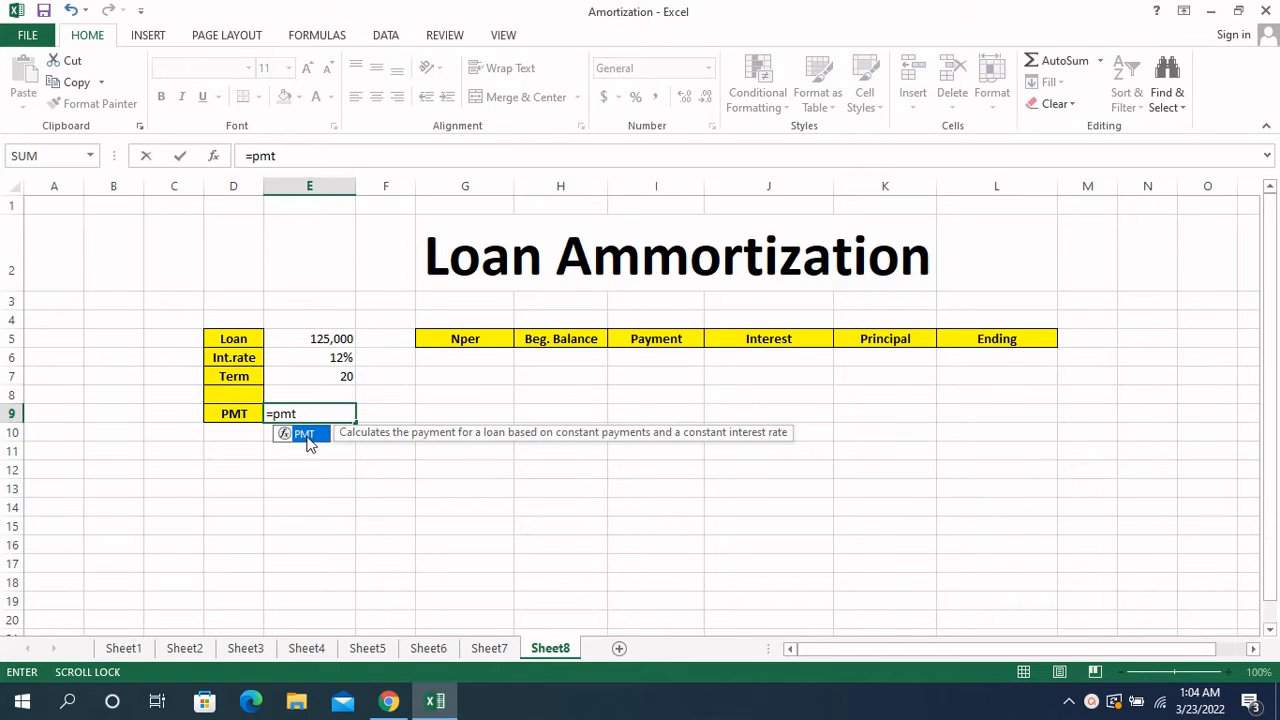
# Complete the payment formula in cell E9 as =PMT(E6,E7,E5,0,0), using the rate, term and loan cells
pyautogui.doubleClick(305, 434)
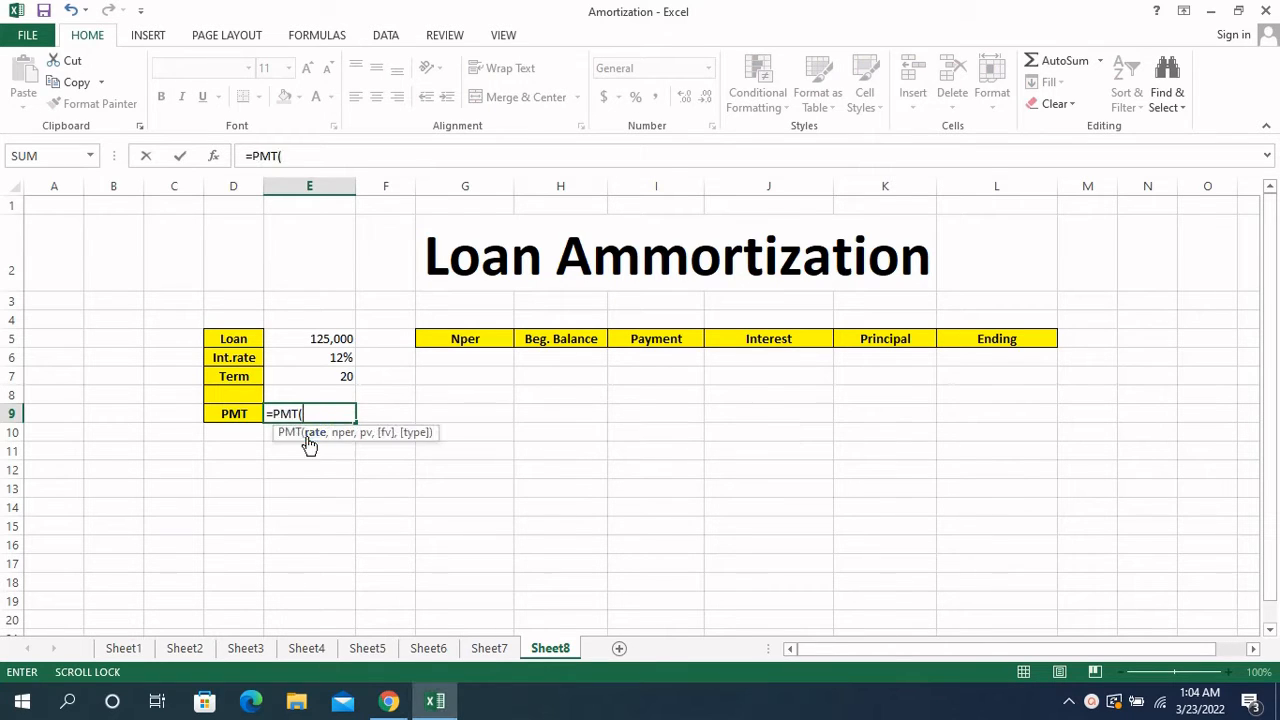
pyautogui.click(341, 358)
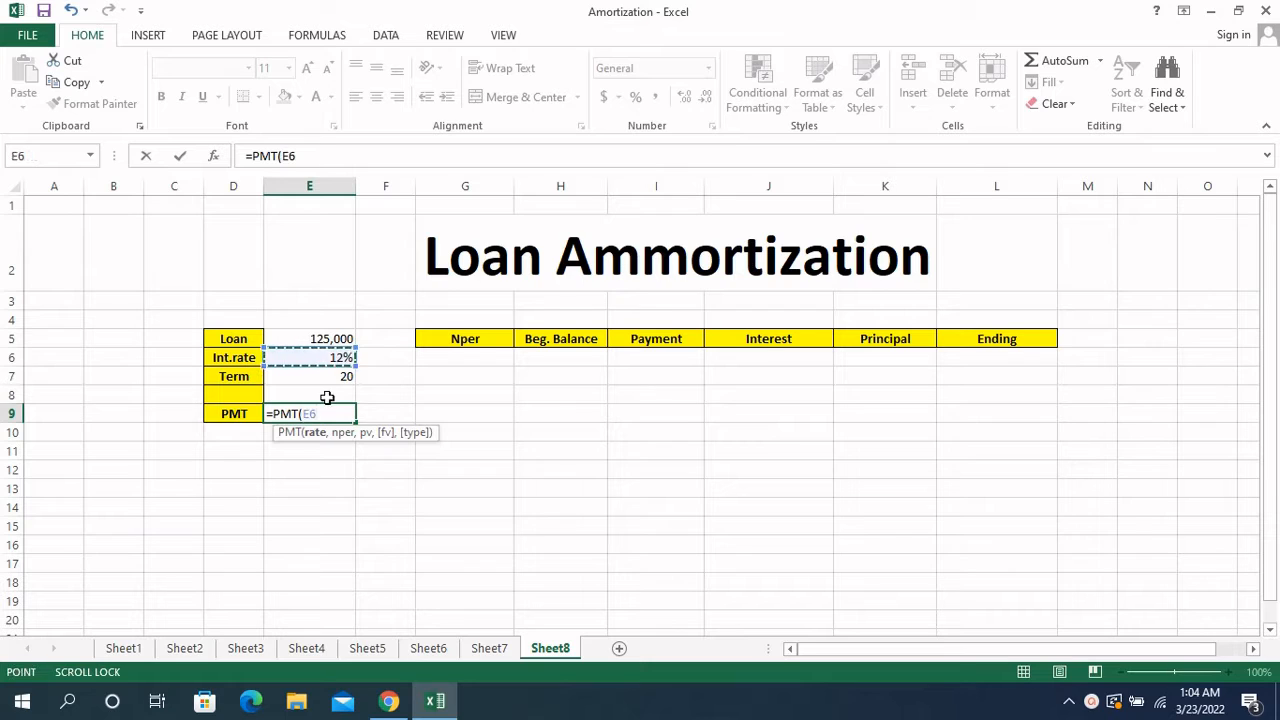
pyautogui.write(',')
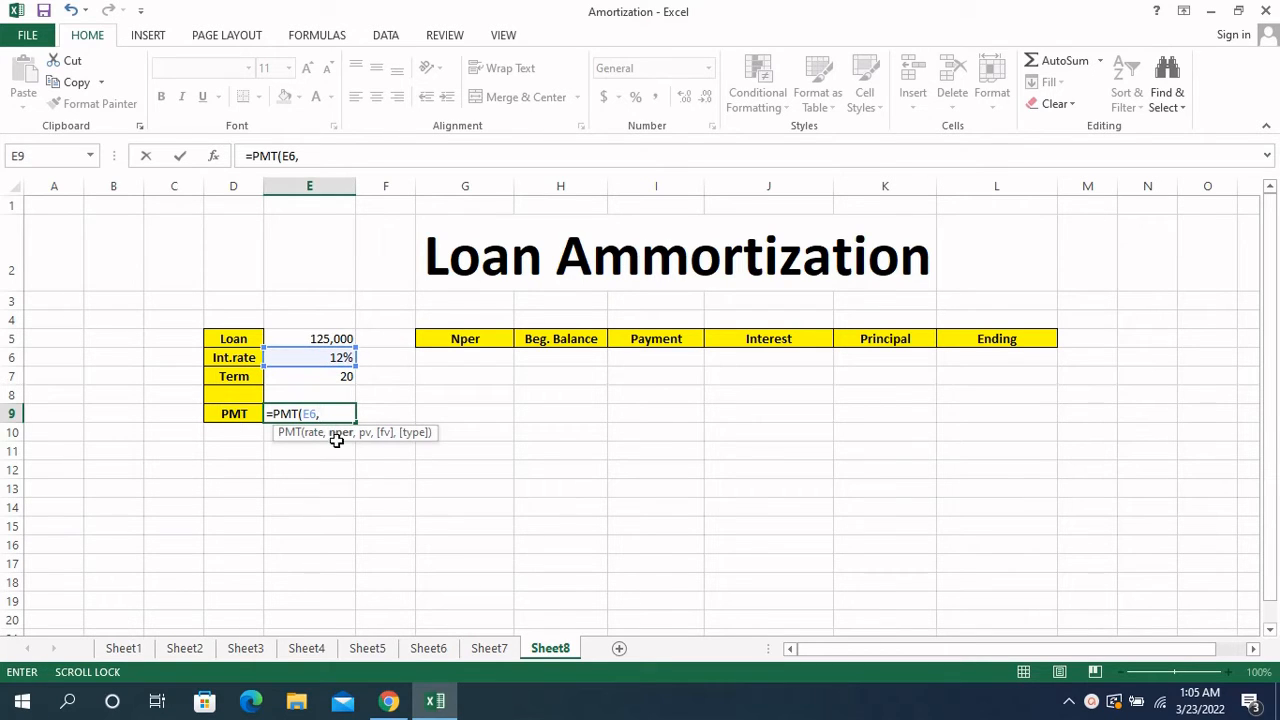
pyautogui.click(348, 377)
pyautogui.write(',')
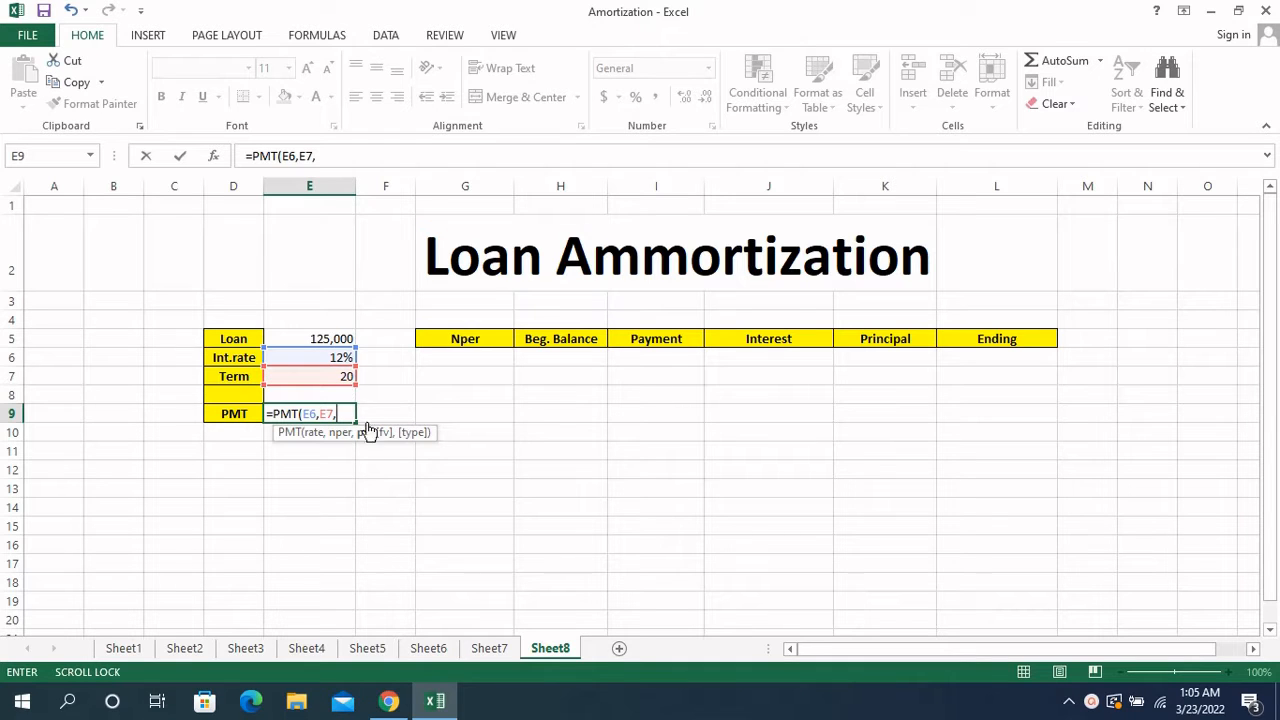
pyautogui.click(335, 338)
pyautogui.write(',')
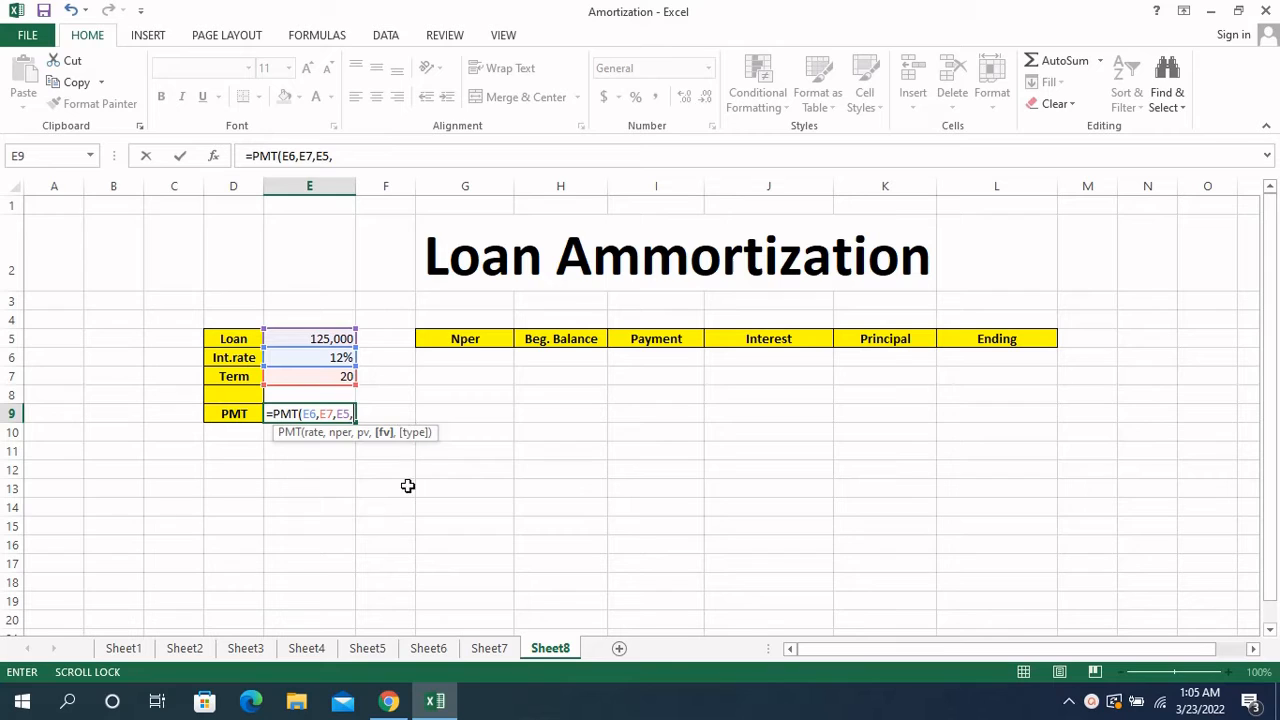
pyautogui.write('0,')
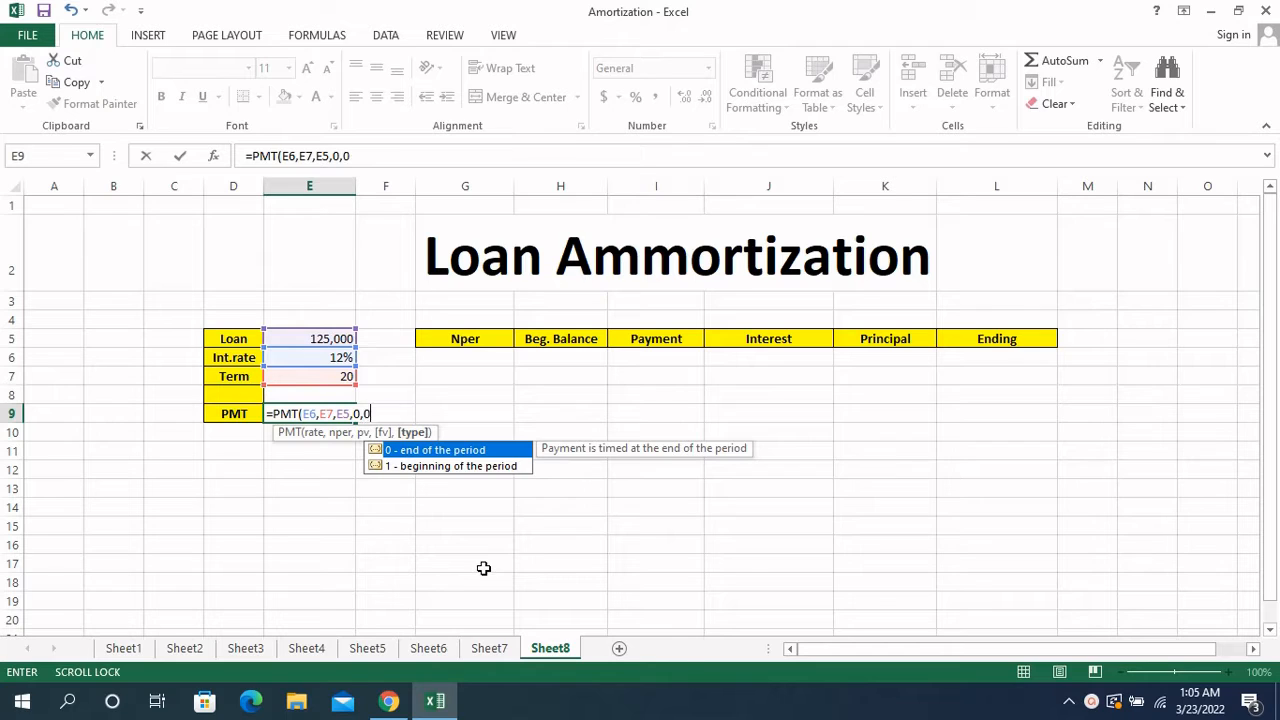
pyautogui.write('0)')
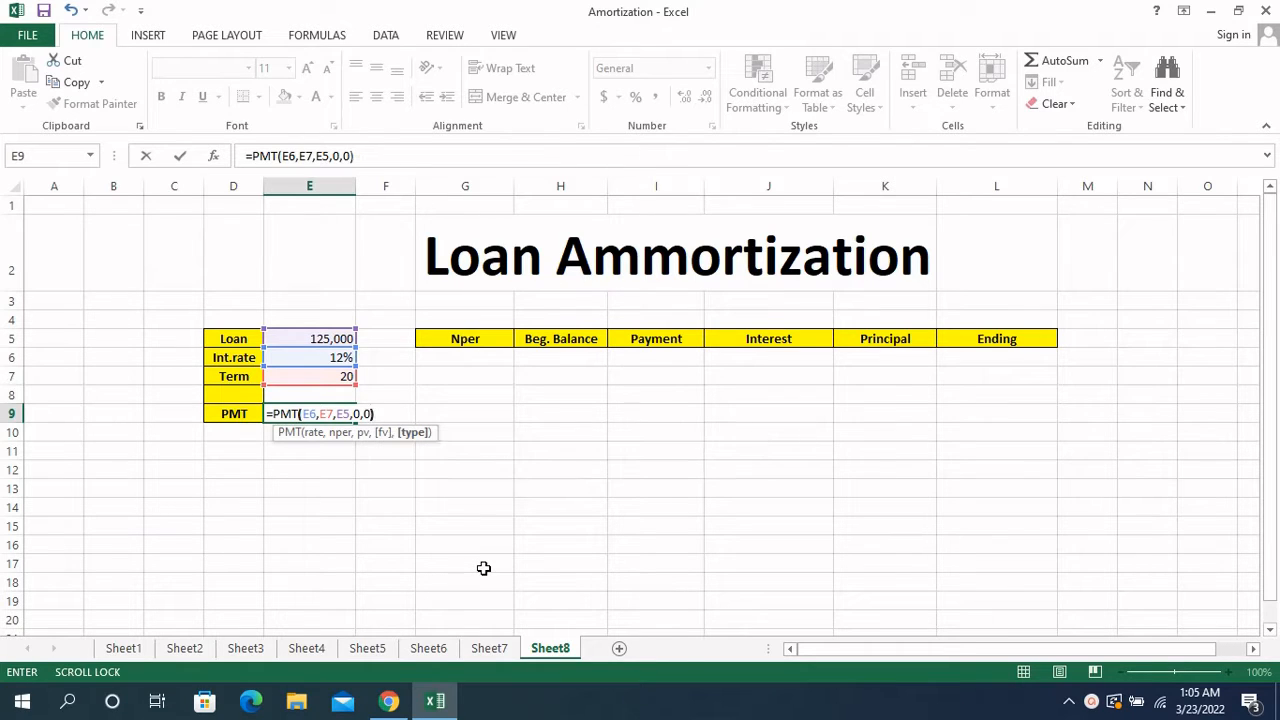
pyautogui.press('Return')
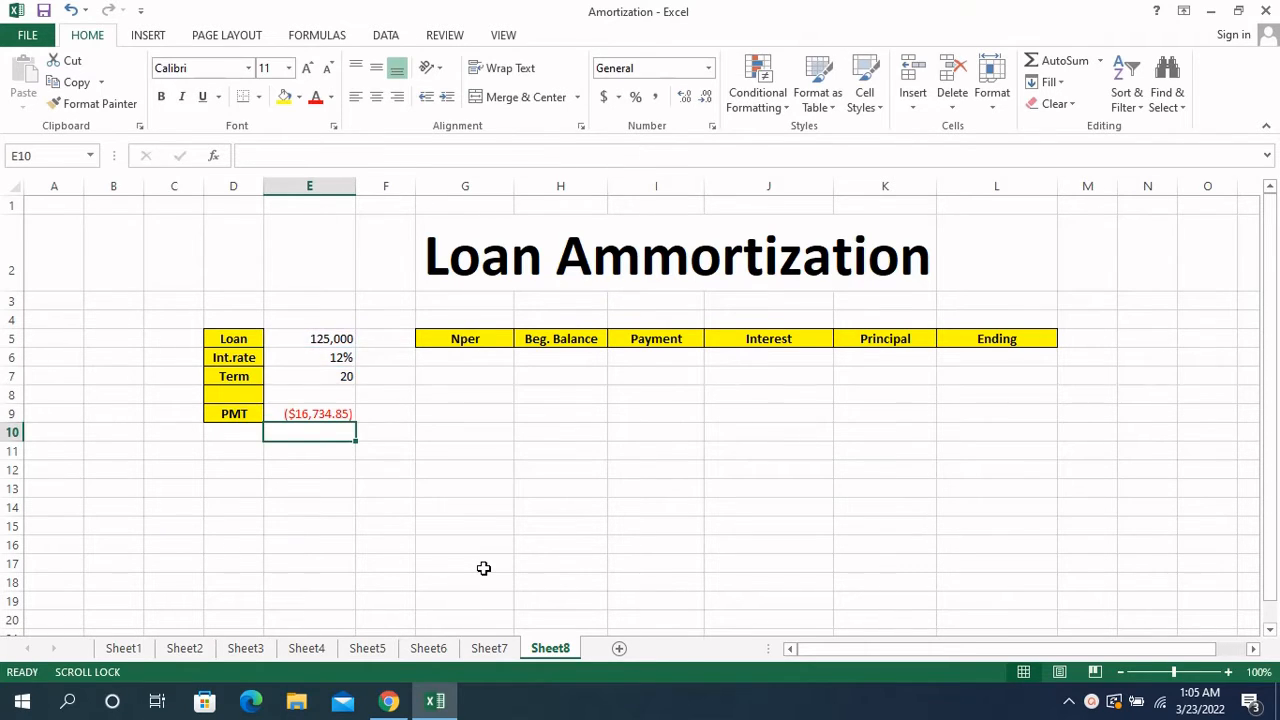
# Make the loan argument in E9 negative so the formula reads =PMT(E6,E7,-E5,0,0)
pyautogui.click(318, 411)
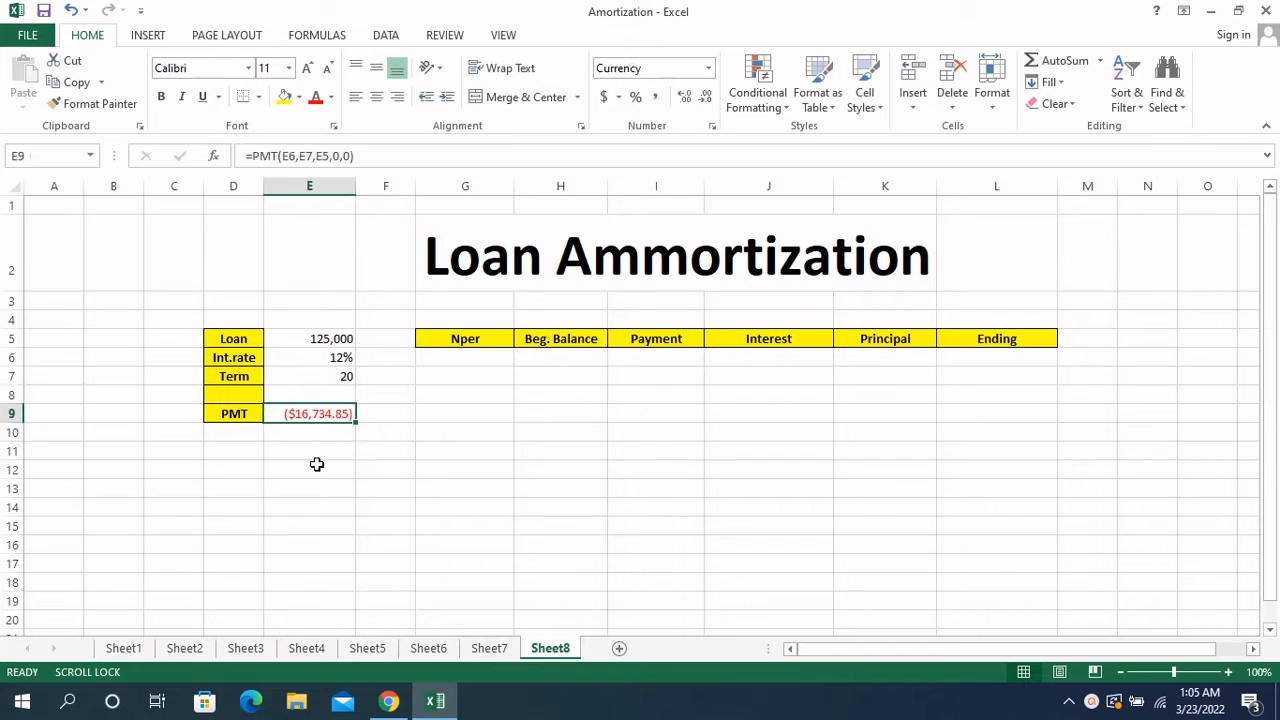
pyautogui.click(316, 157)
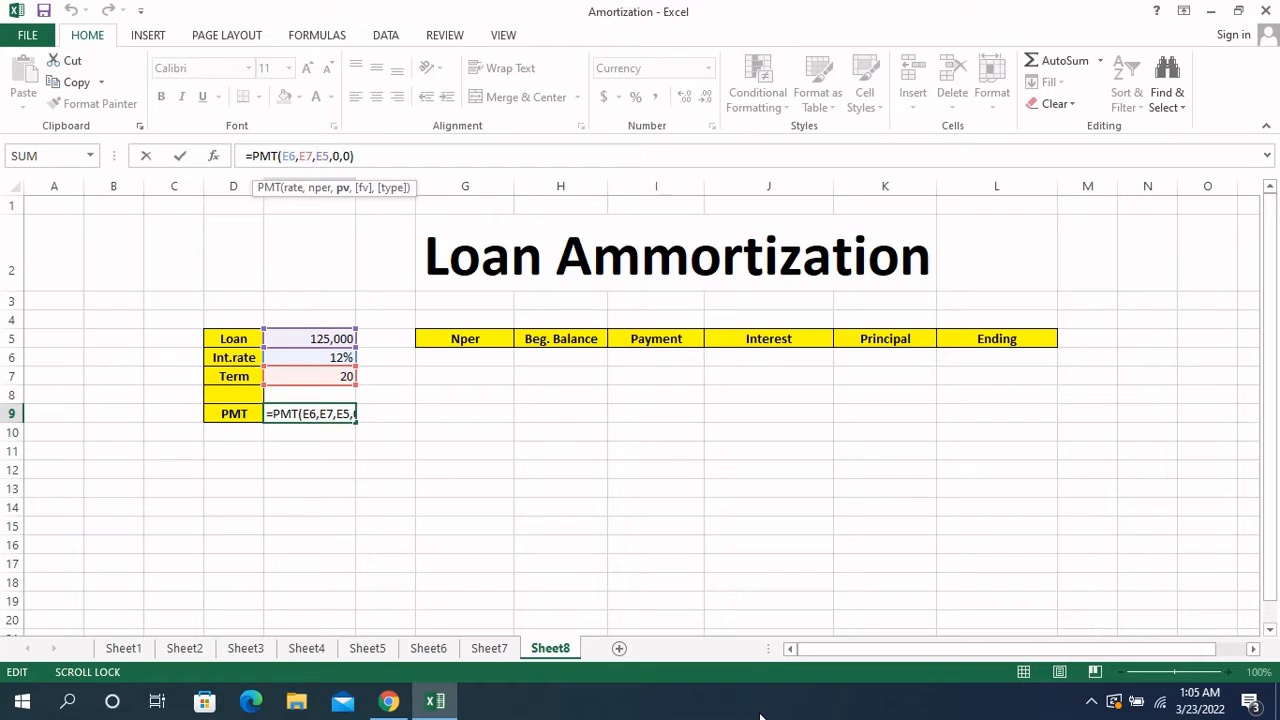
pyautogui.write('-')
pyautogui.press('Return')
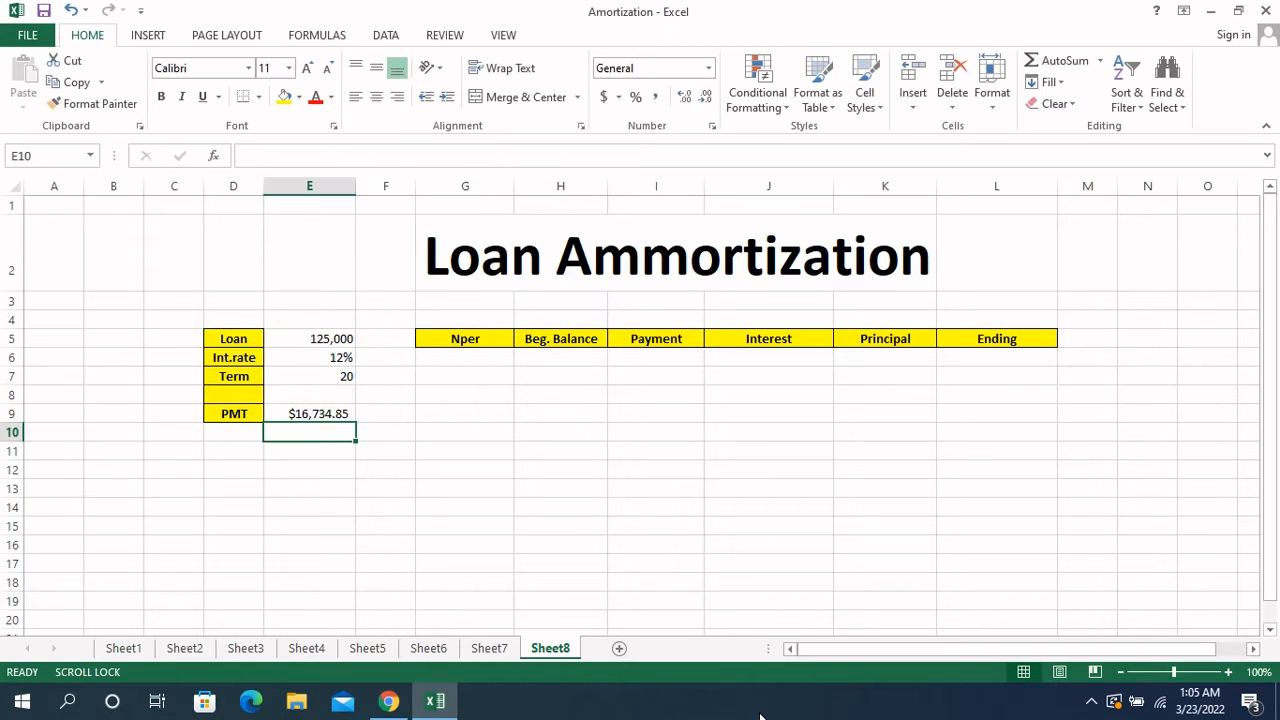
pyautogui.click(323, 412)
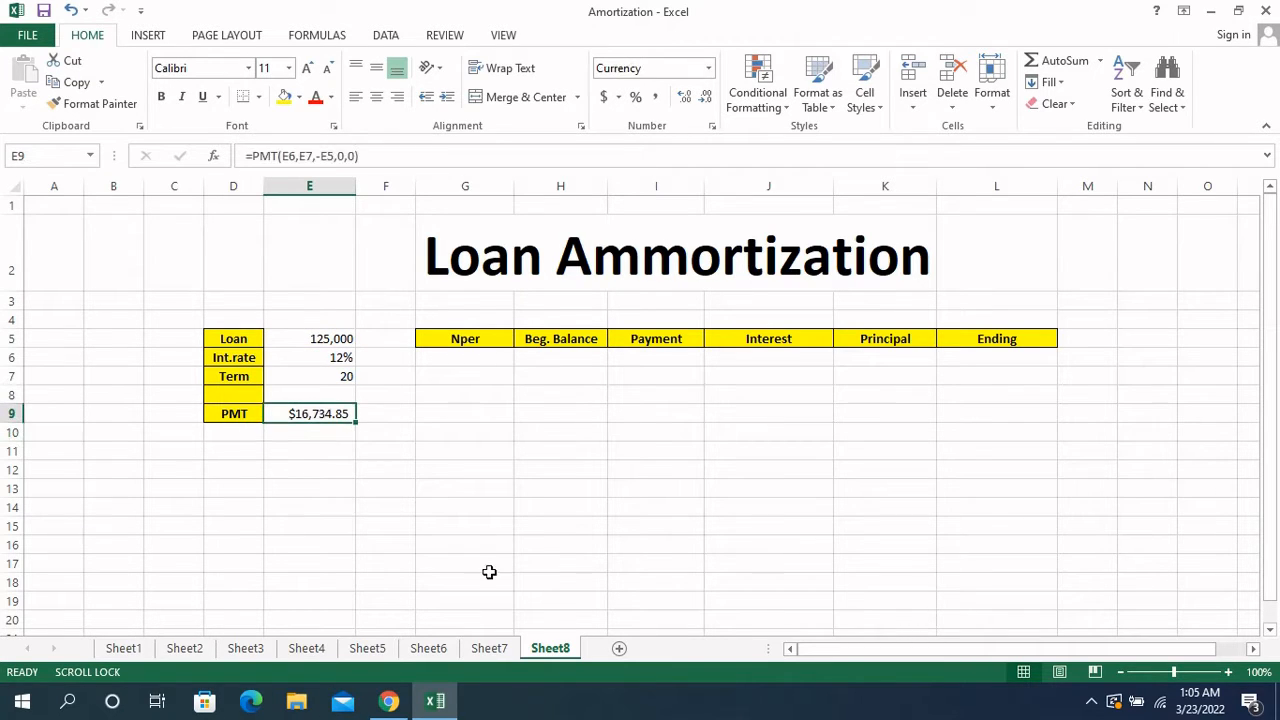
# Start the Nper column with 1 in G6 and the formula =G6+1 in G7
pyautogui.click(477, 357)
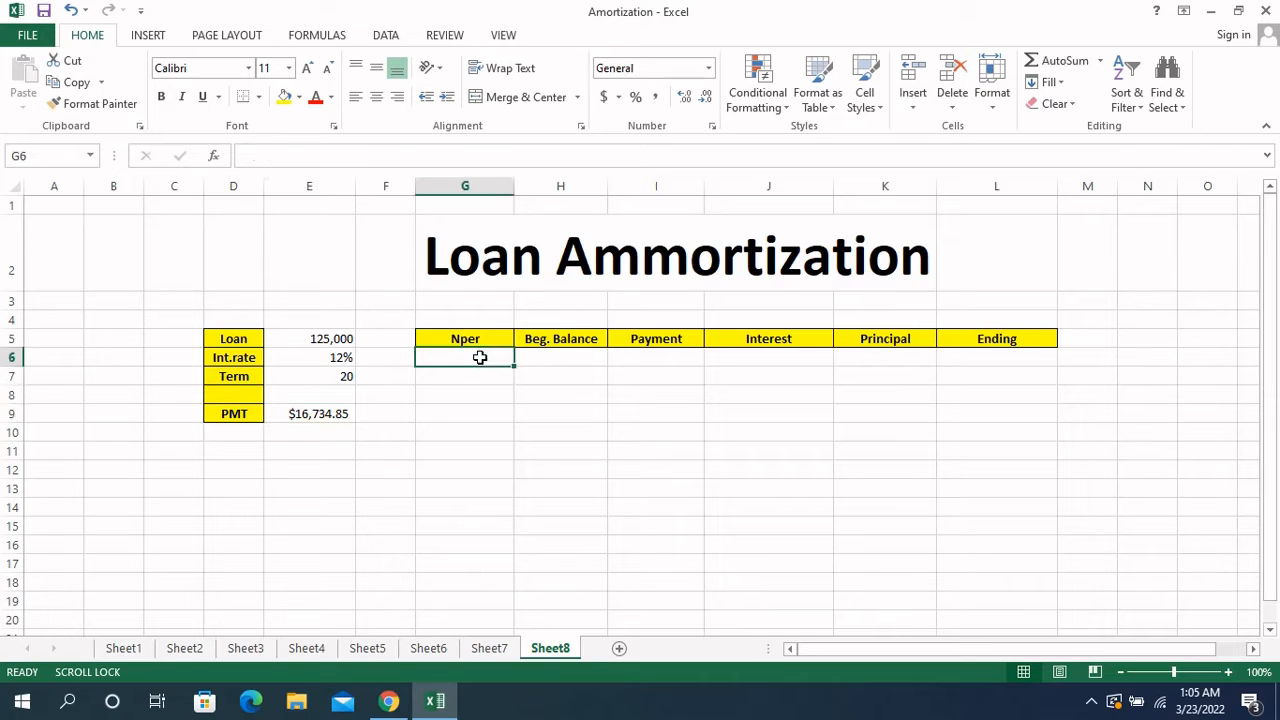
pyautogui.write('1')
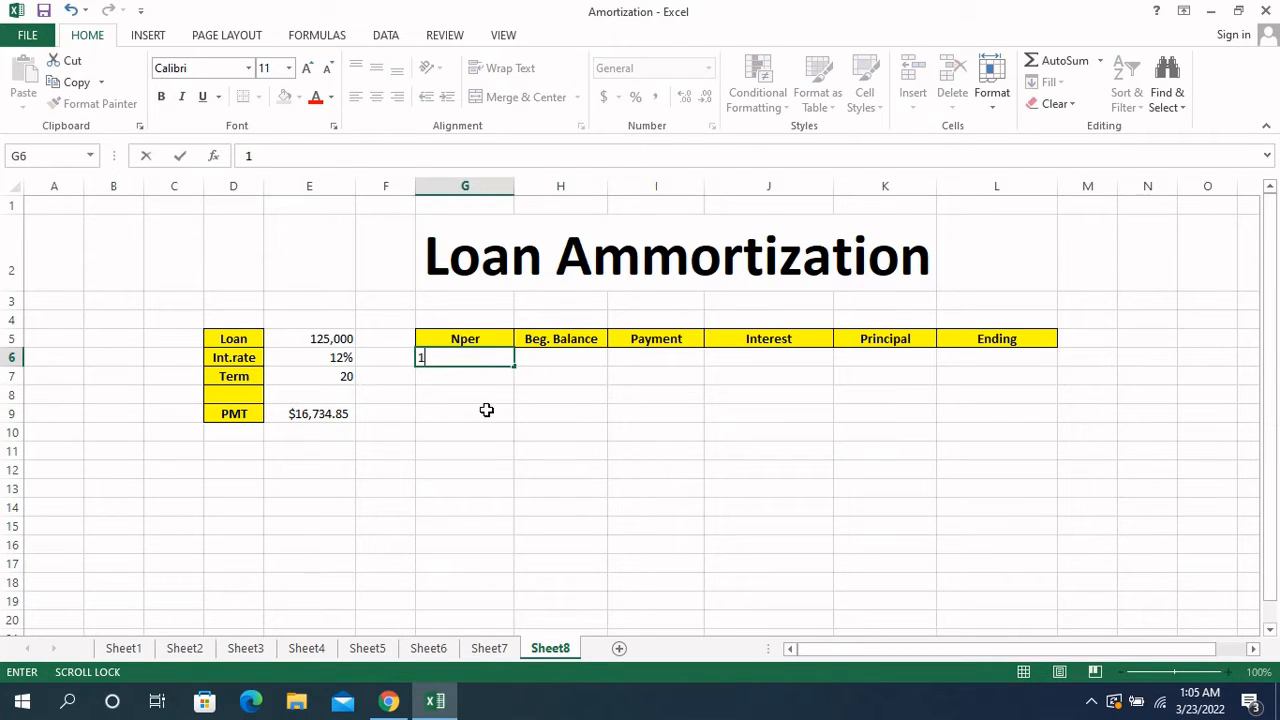
pyautogui.click(467, 380)
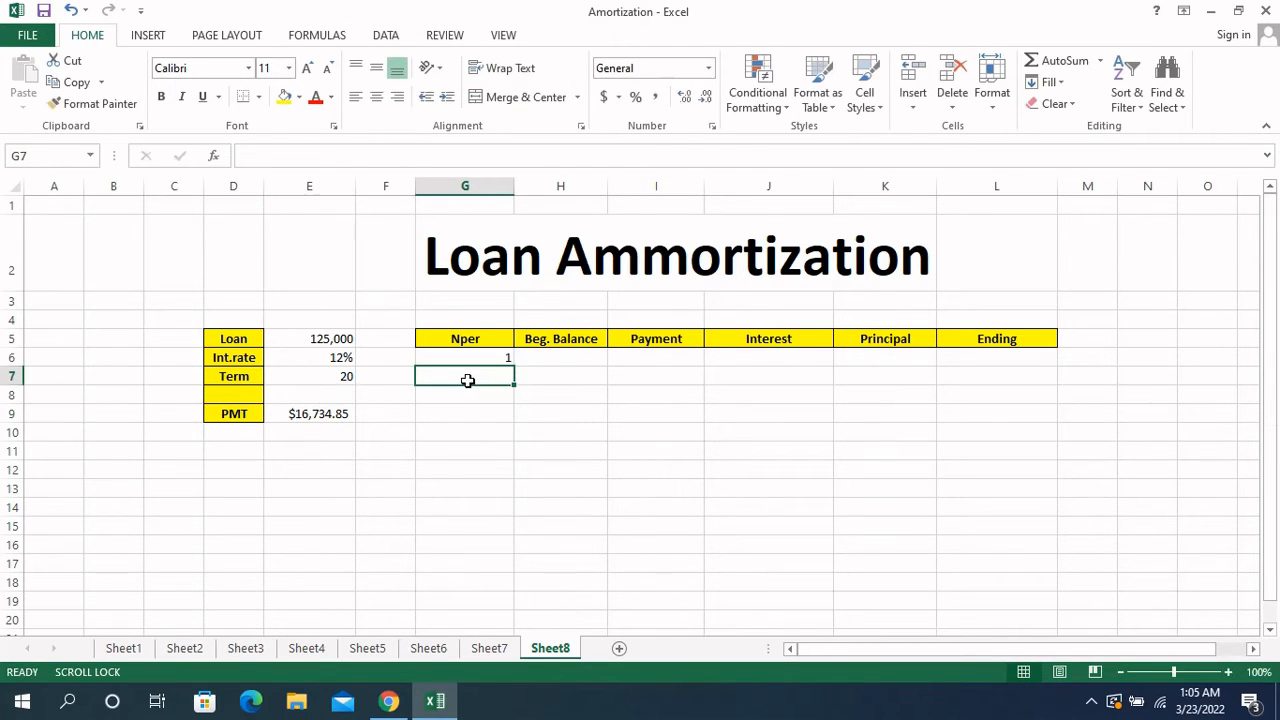
pyautogui.write('=')
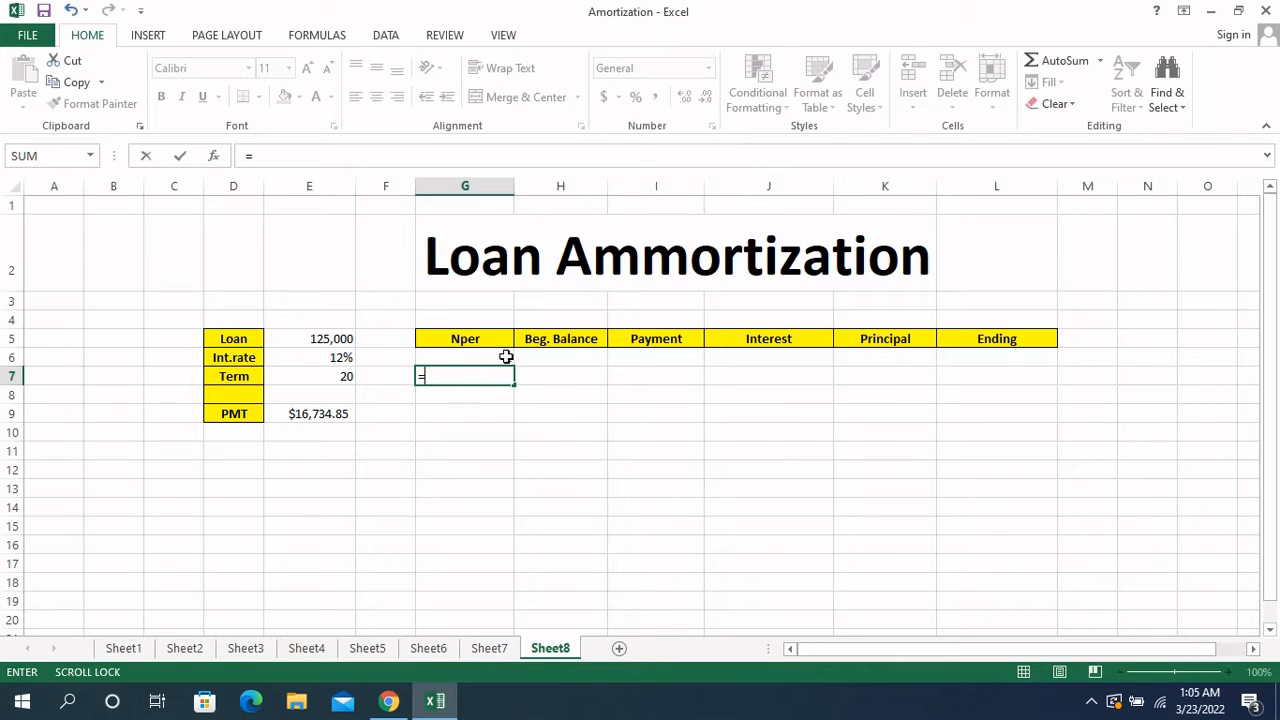
pyautogui.click(506, 357)
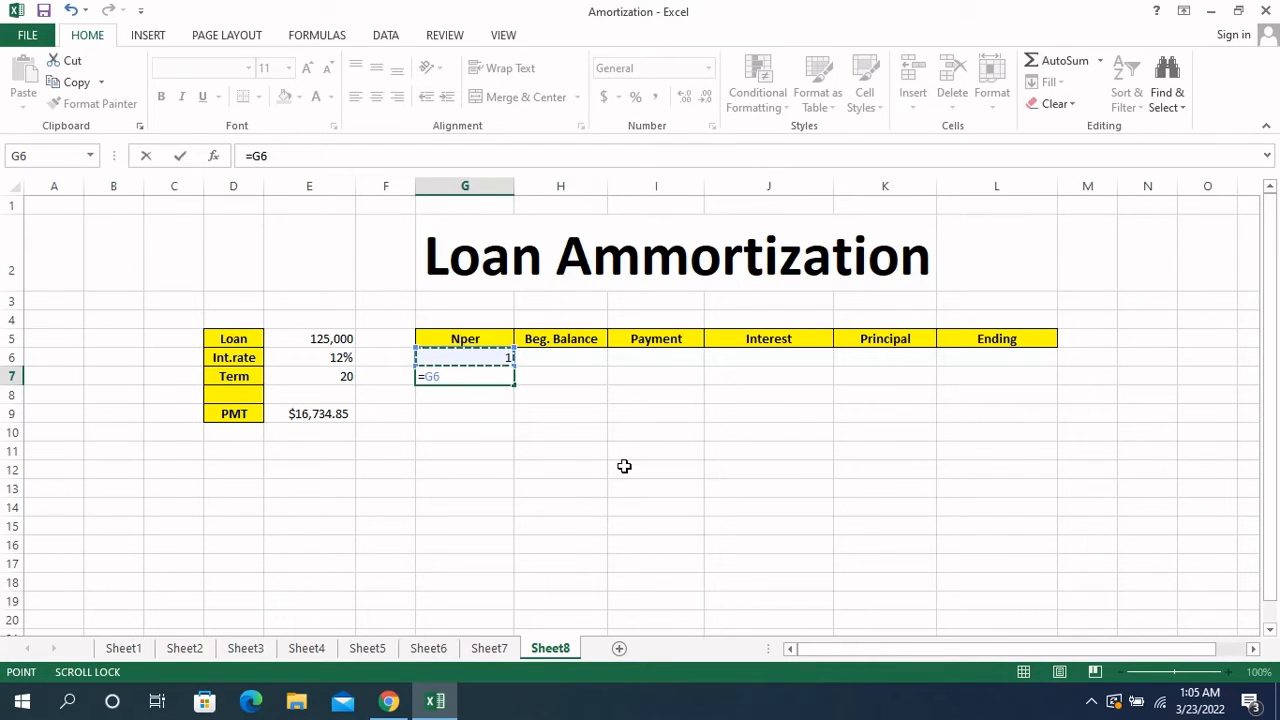
pyautogui.write('+12')
pyautogui.press('Return')
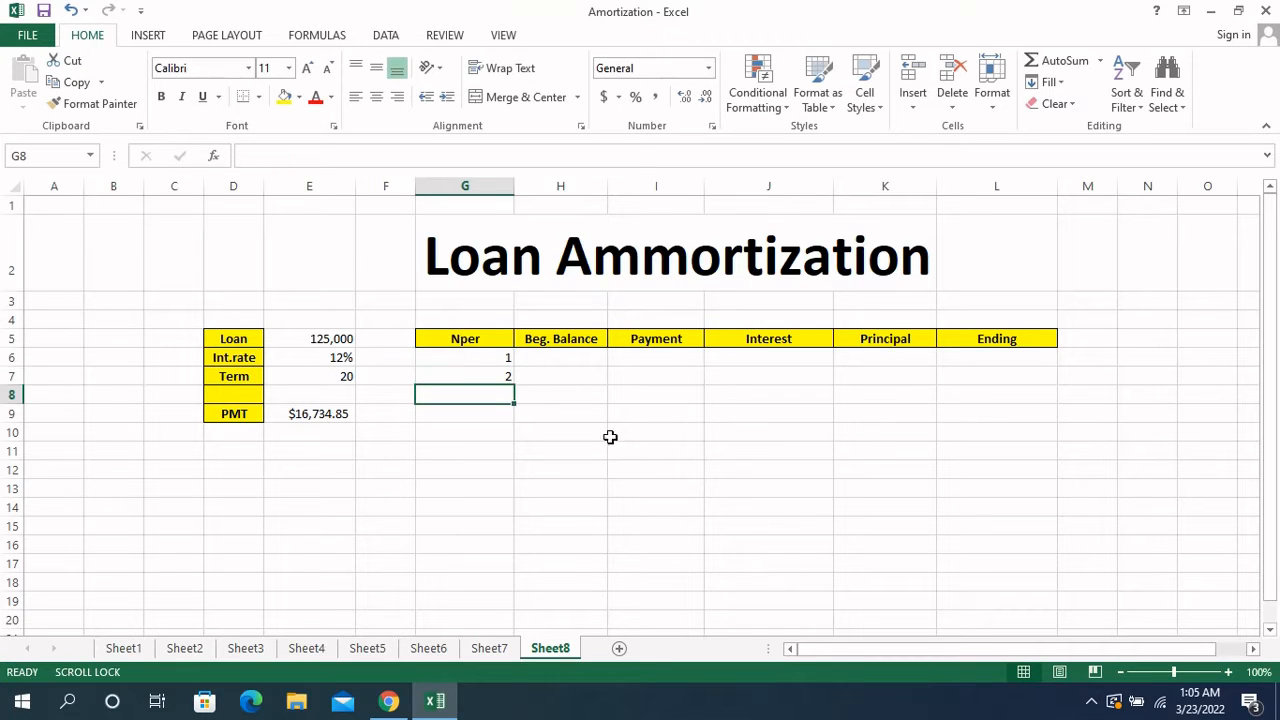
# Fill the G7 formula down the Nper column to period 20, matching the loan term
pyautogui.click(472, 371)
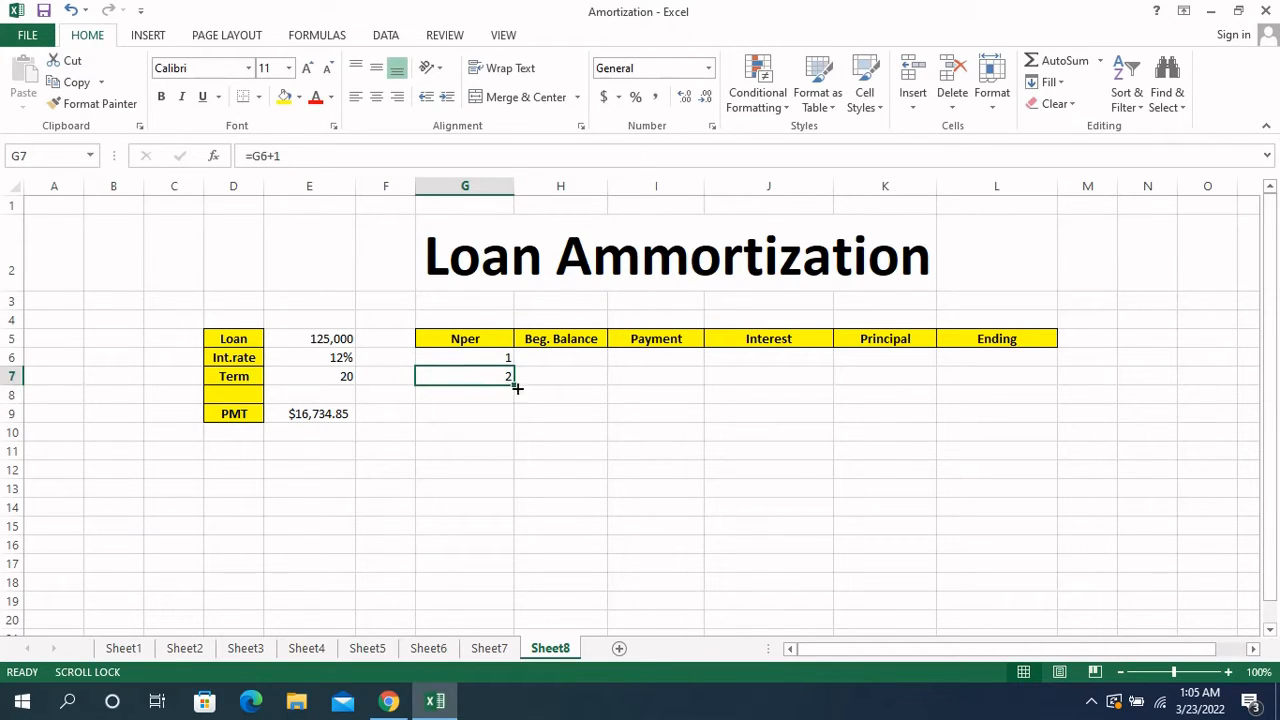
pyautogui.click(338, 383)
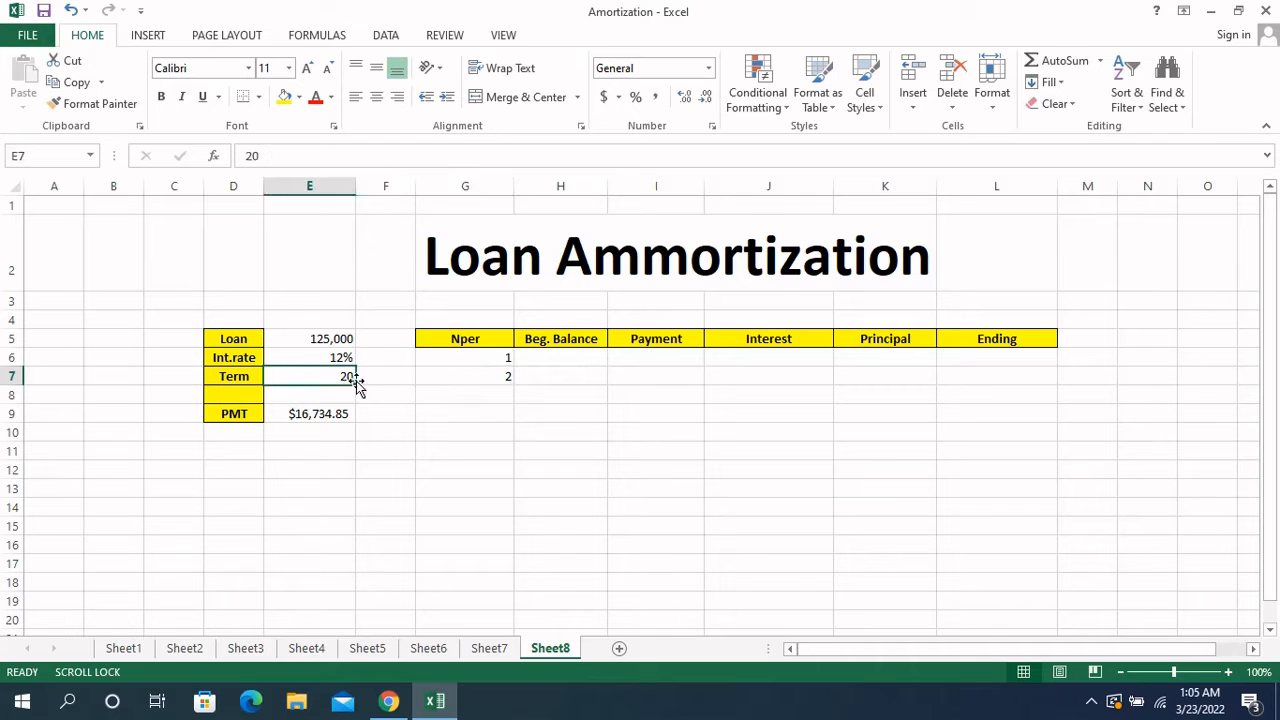
pyautogui.click(508, 381)
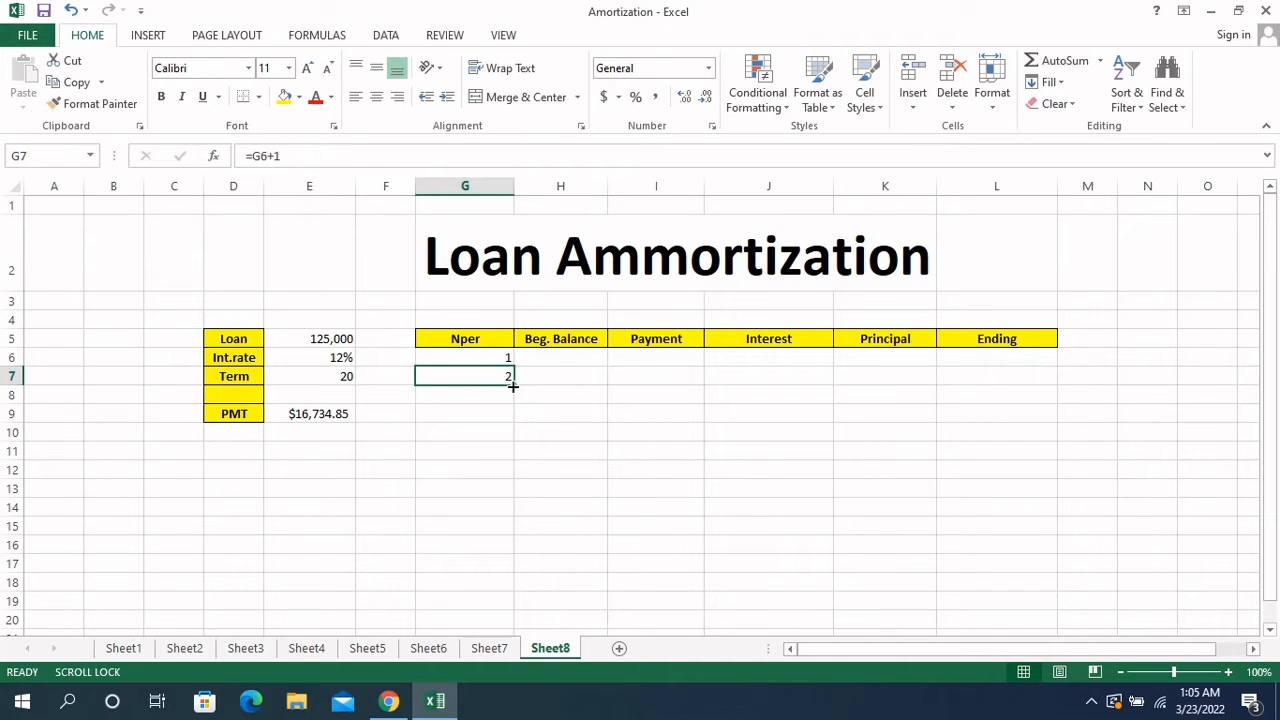
pyautogui.moveTo(512, 386); pyautogui.dragTo(518, 551)
pyautogui.scroll(2, 632, 373)
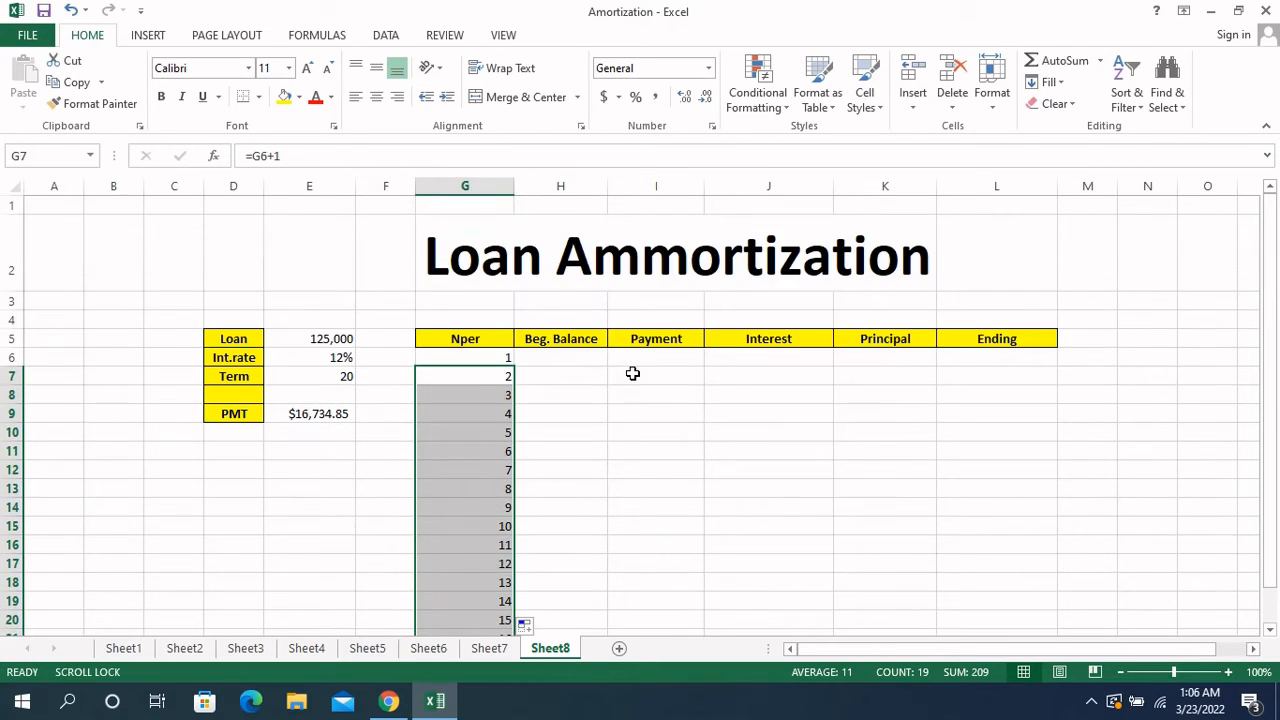
# In the period 1 row, link the beginning balance H6 to =E5 and the payment I6 to =E9
pyautogui.click(569, 361)
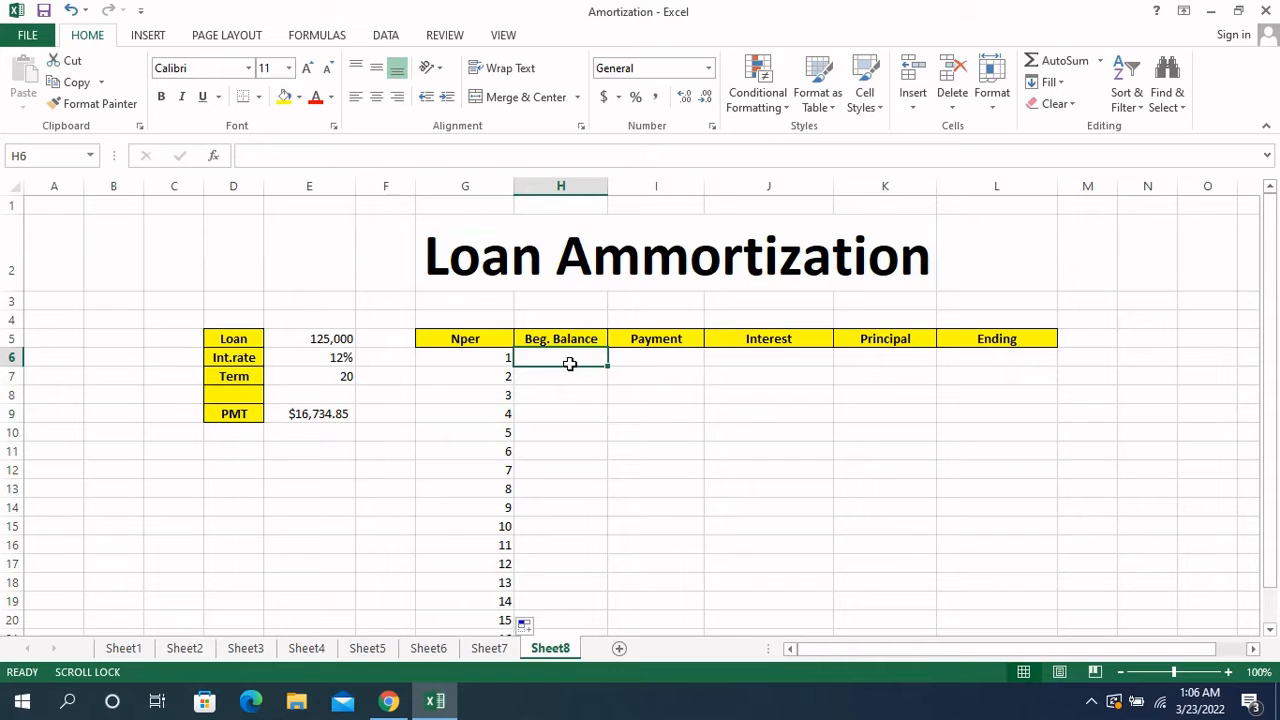
pyautogui.write('=')
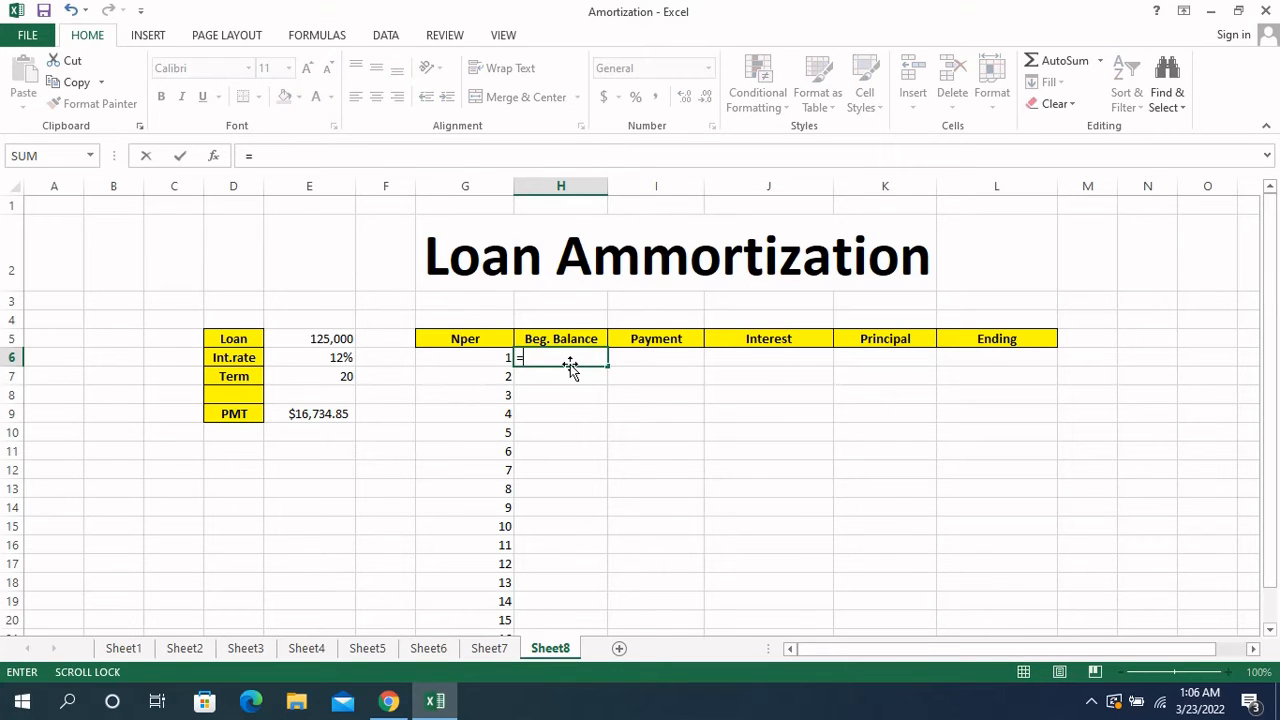
pyautogui.click(325, 339)
pyautogui.press('Return')
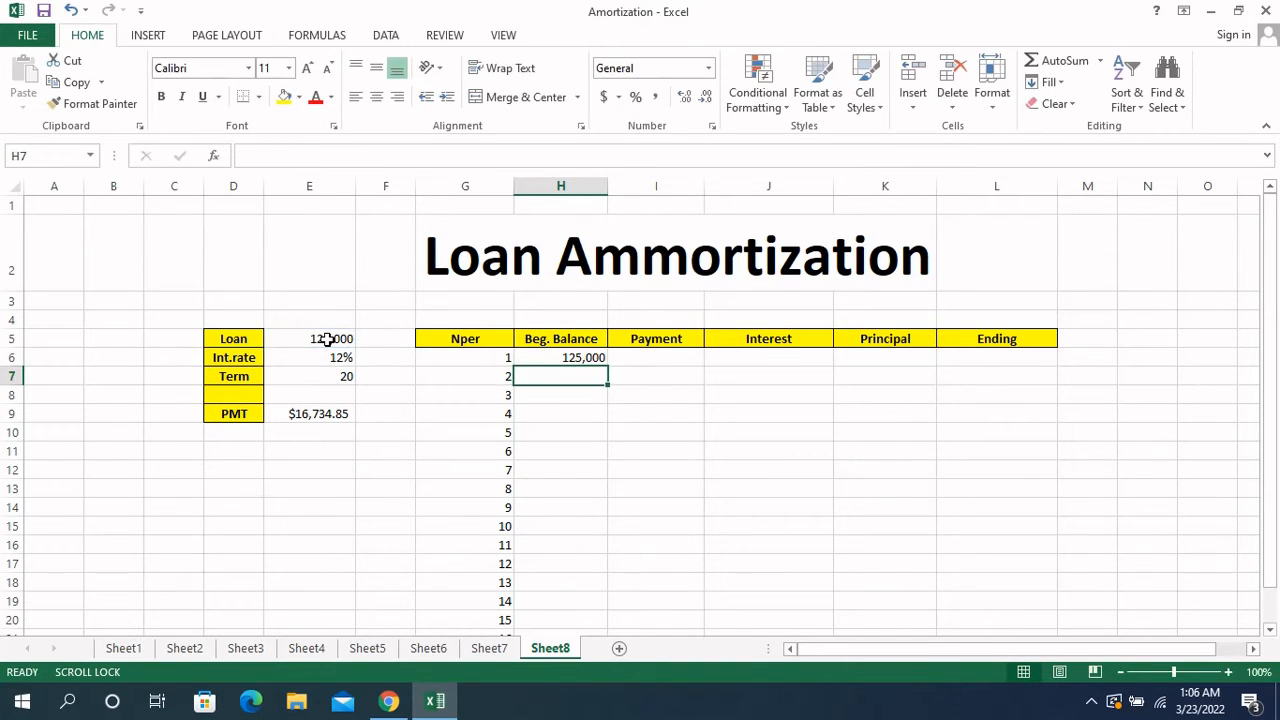
pyautogui.click(662, 360)
pyautogui.write('=')
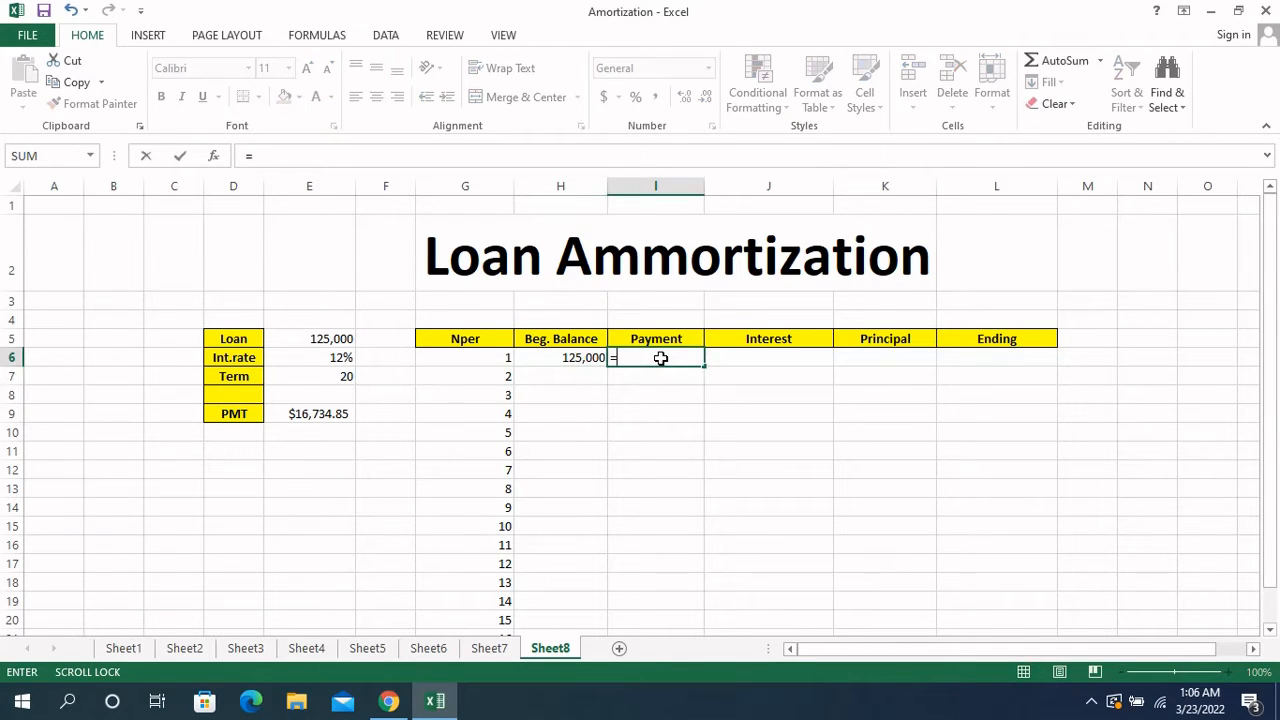
pyautogui.click(315, 414)
pyautogui.press('Return')
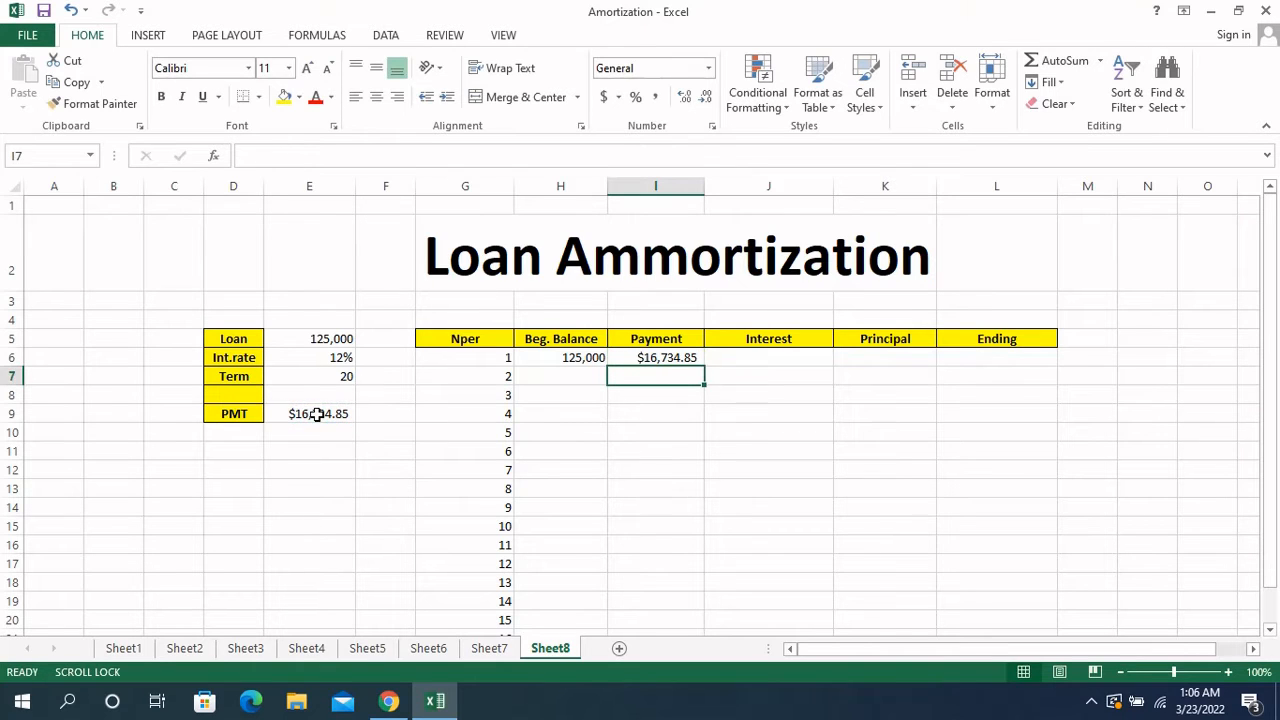
# Calculate the first period's interest in J6 with the formula =H6*E6
pyautogui.click(765, 359)
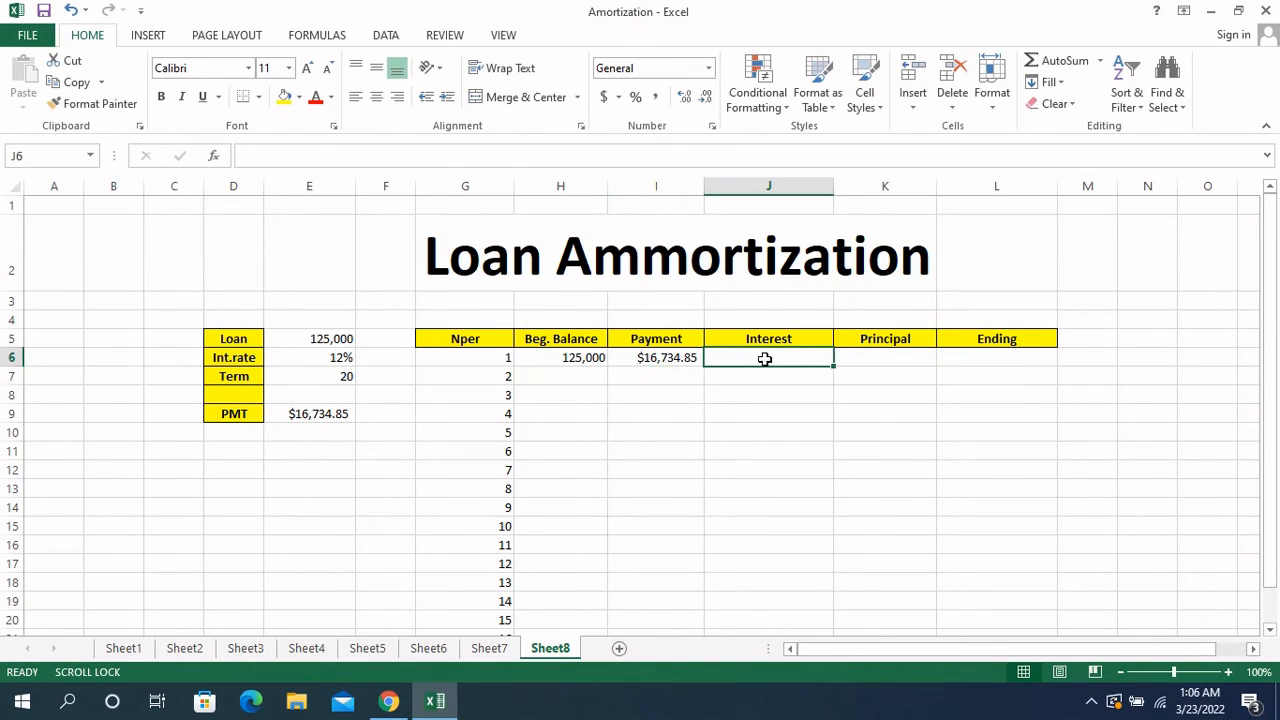
pyautogui.write('=')
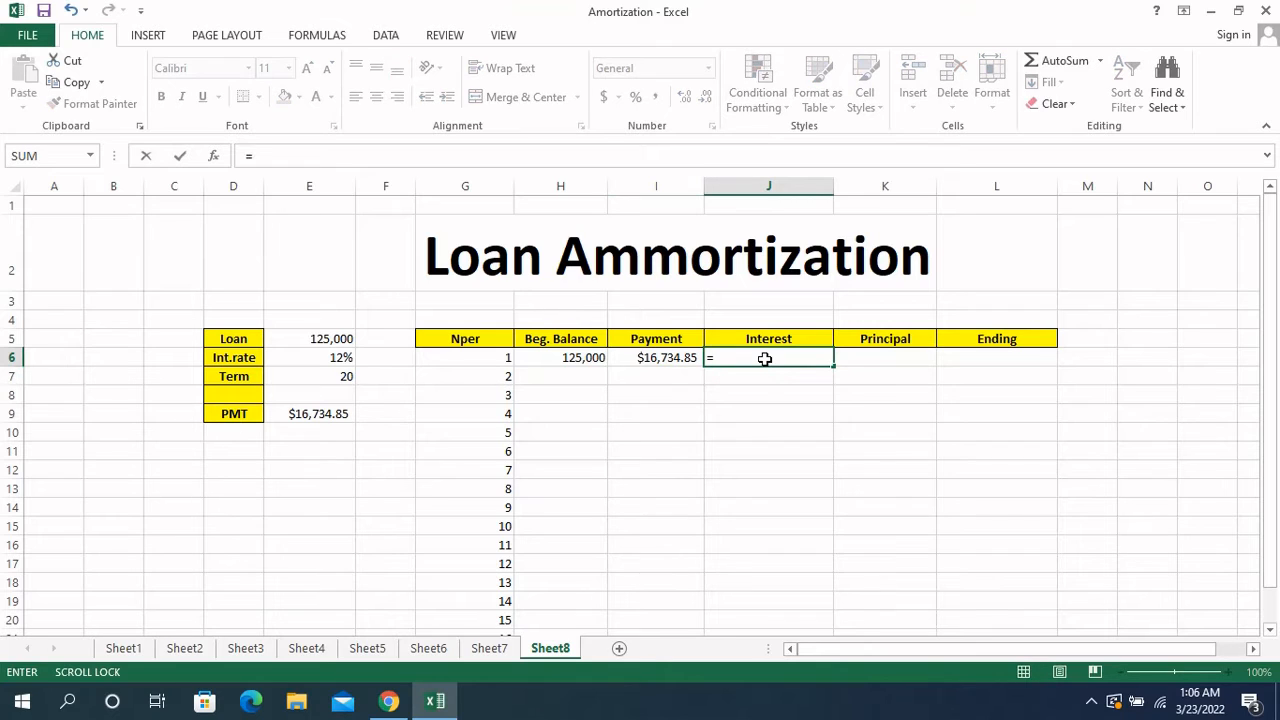
pyautogui.click(591, 358)
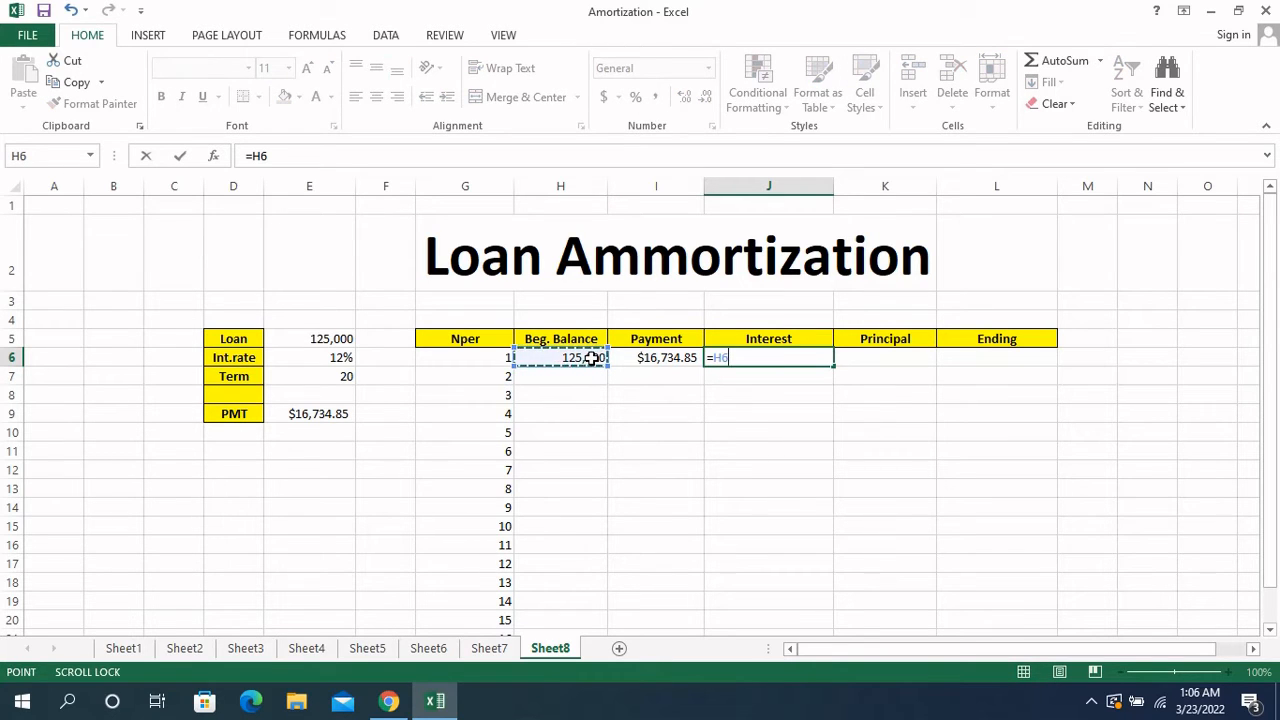
pyautogui.write('*')
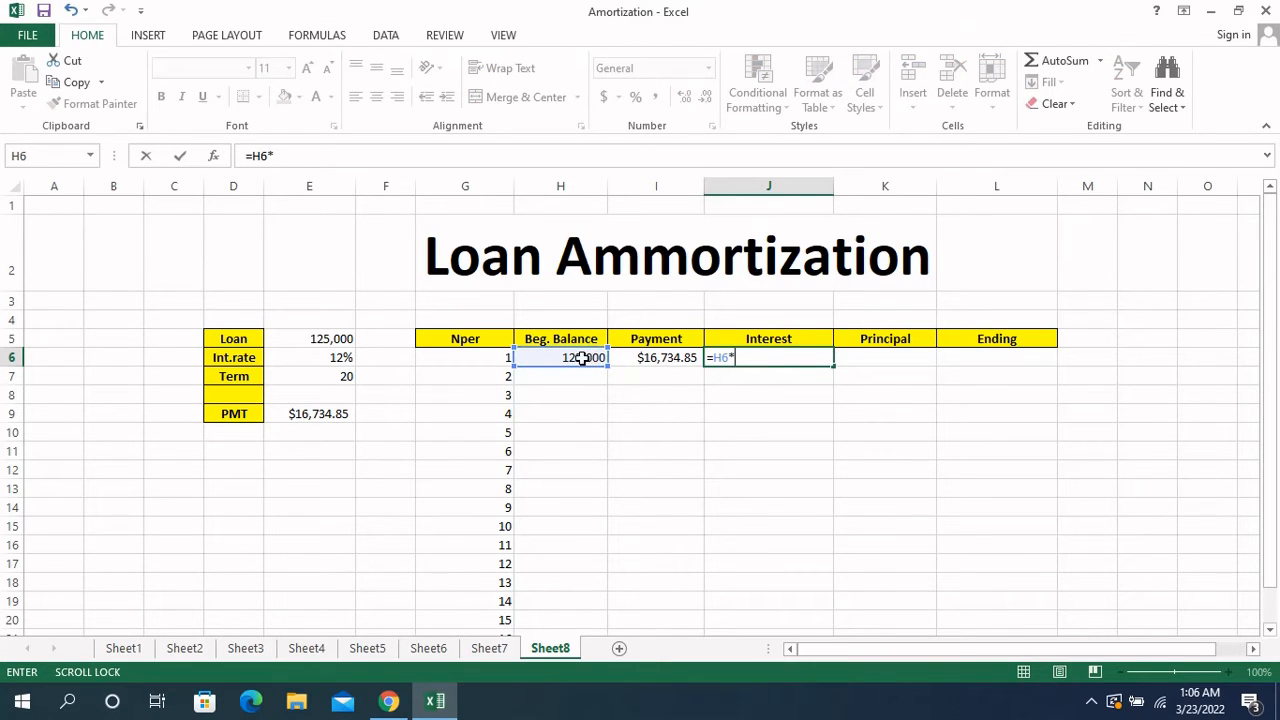
pyautogui.click(340, 360)
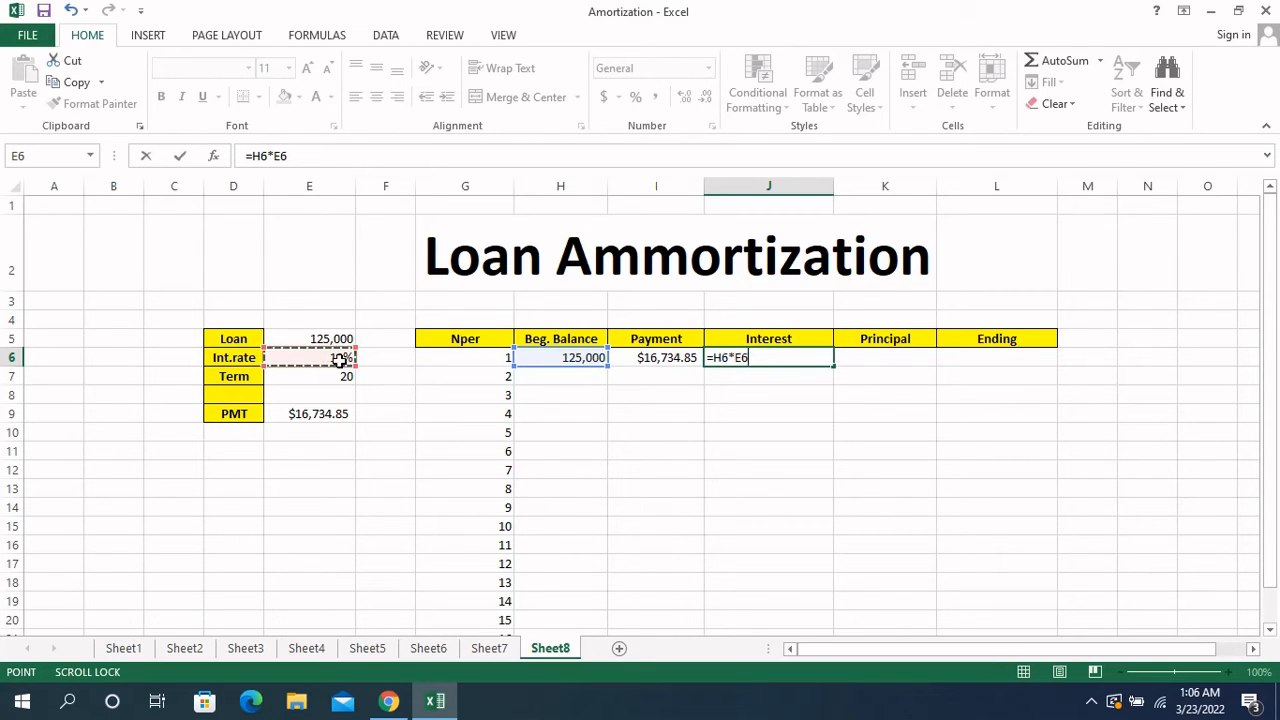
pyautogui.press('Return')
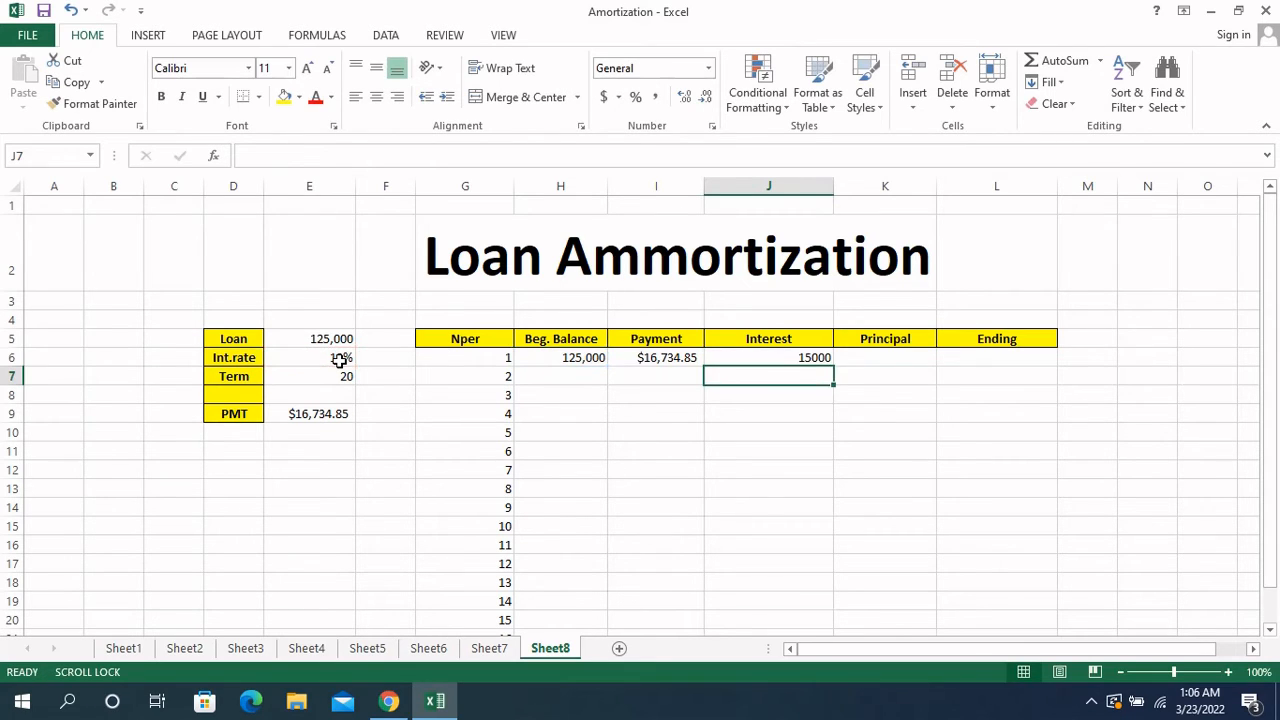
# Make the interest rate reference absolute in the period 1 interest formula, so J6 reads =H6*$E$6
pyautogui.click(815, 364)
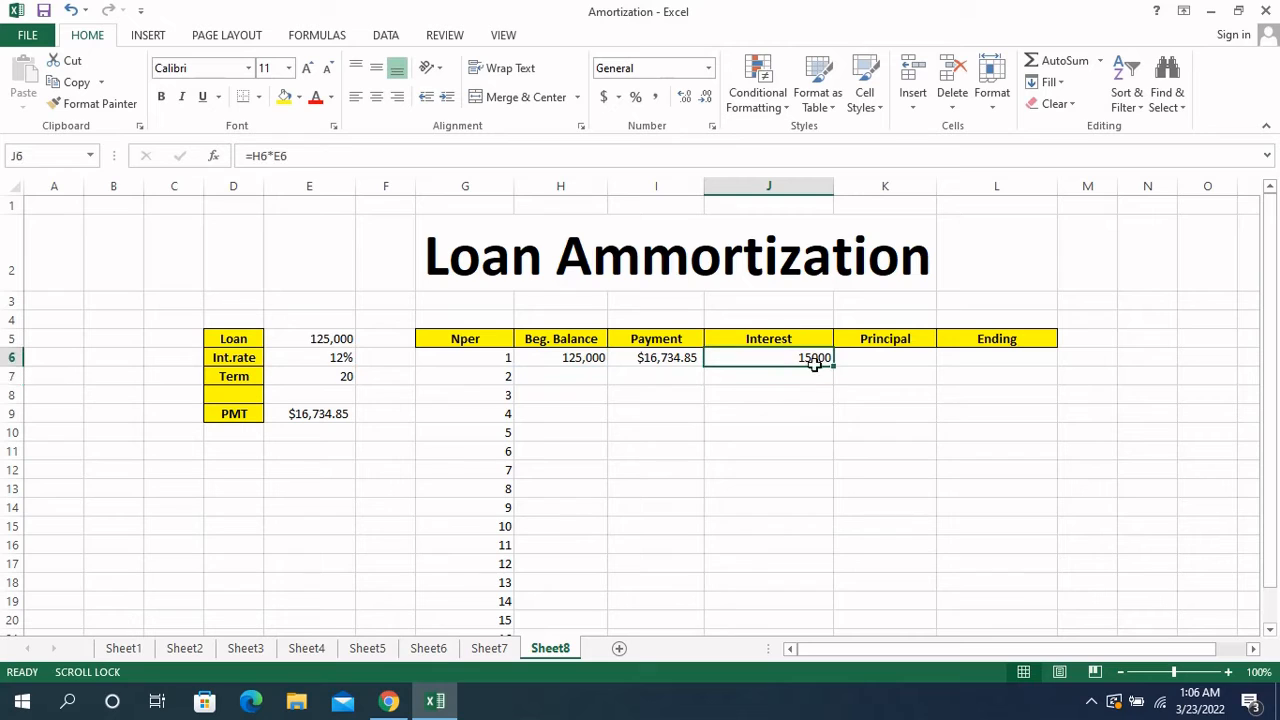
pyautogui.click(277, 157)
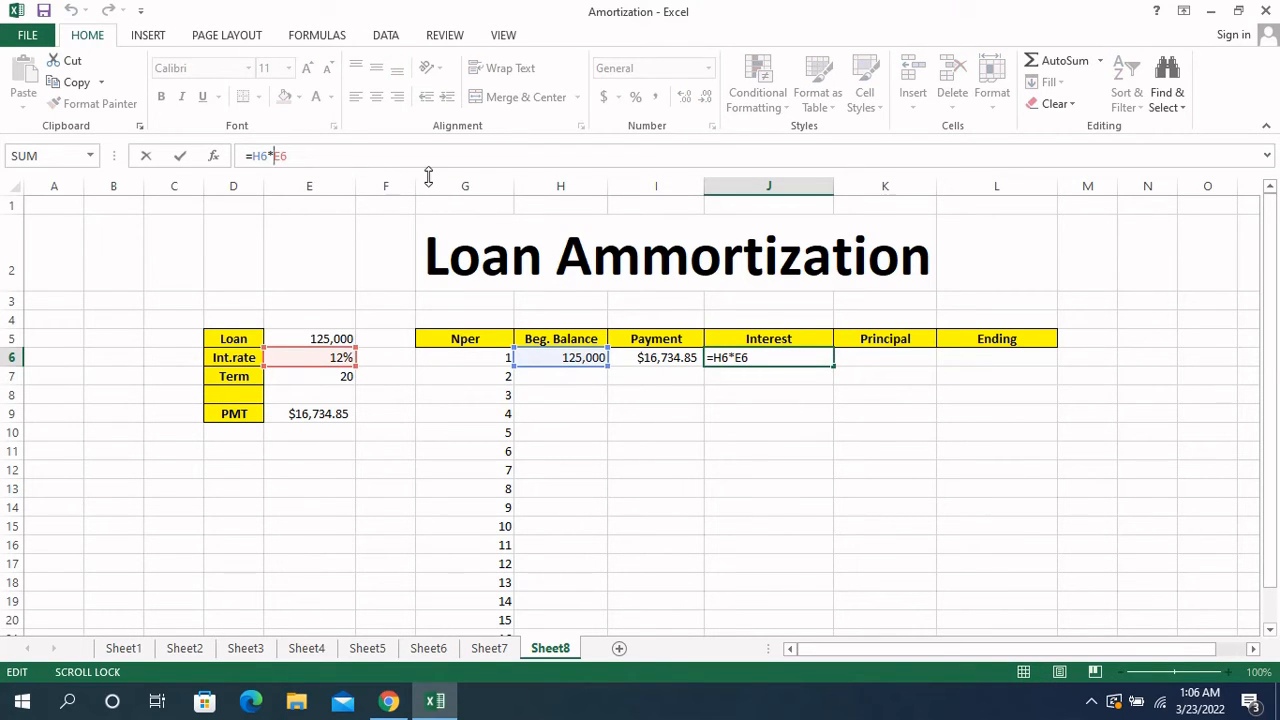
pyautogui.write('$')
pyautogui.write('$')
pyautogui.press('Return')
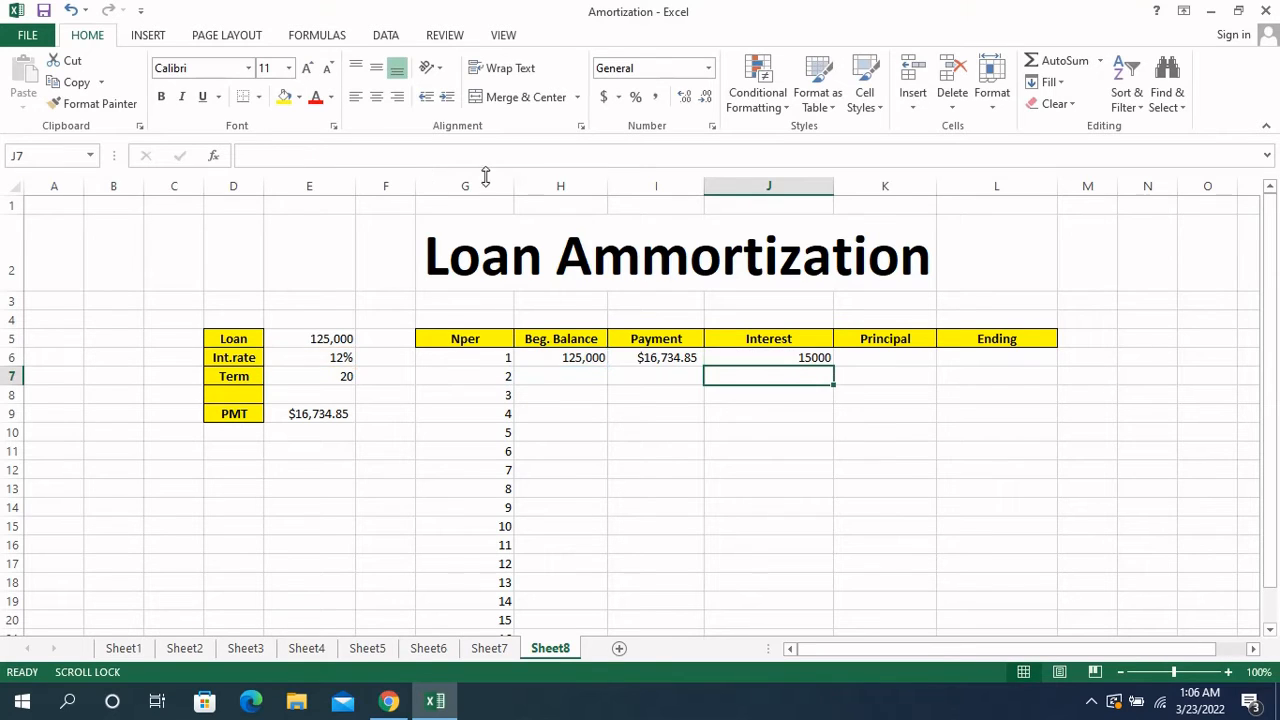
pyautogui.click(805, 355)
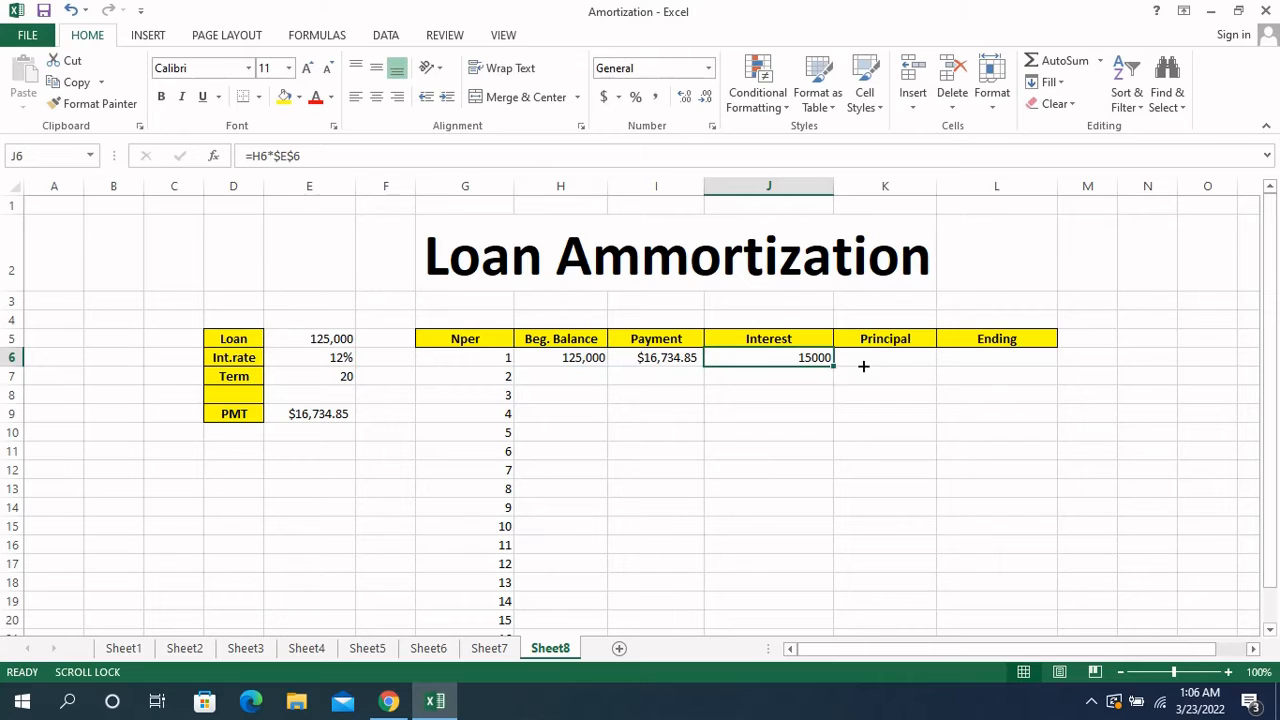
# Calculate the first period's principal in K6 with the formula =I6-J6
pyautogui.click(863, 358)
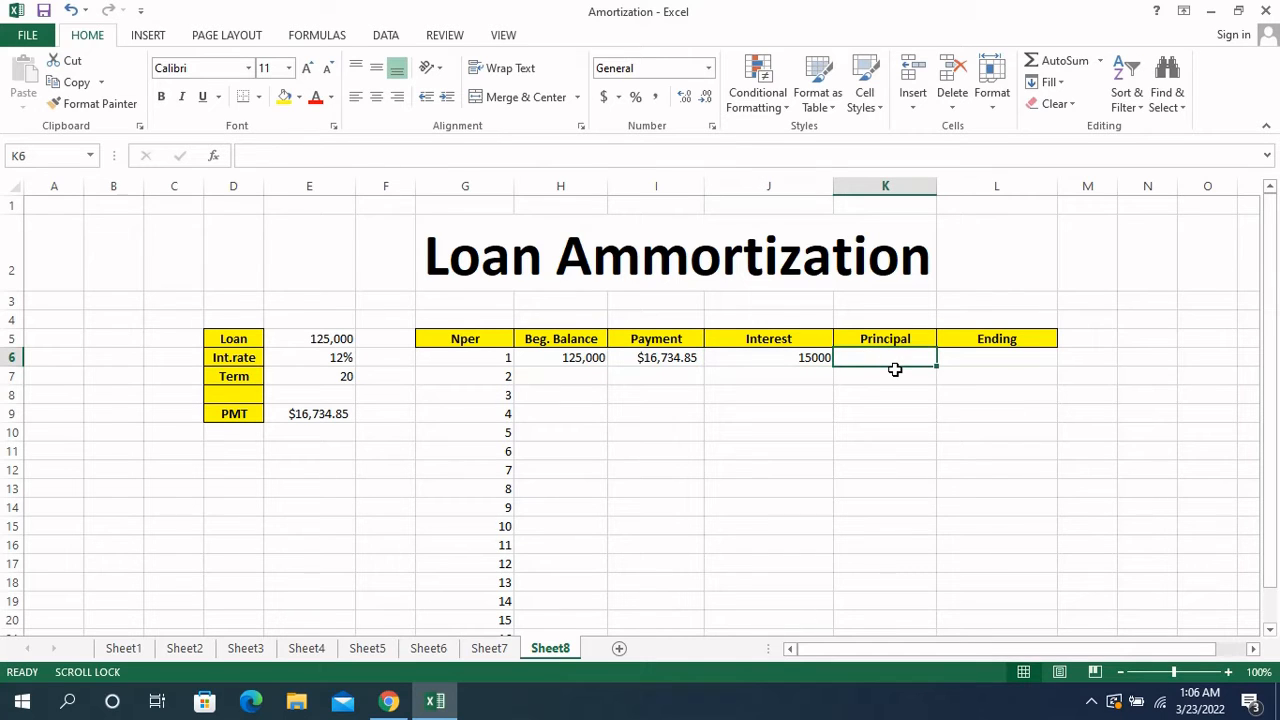
pyautogui.write('=')
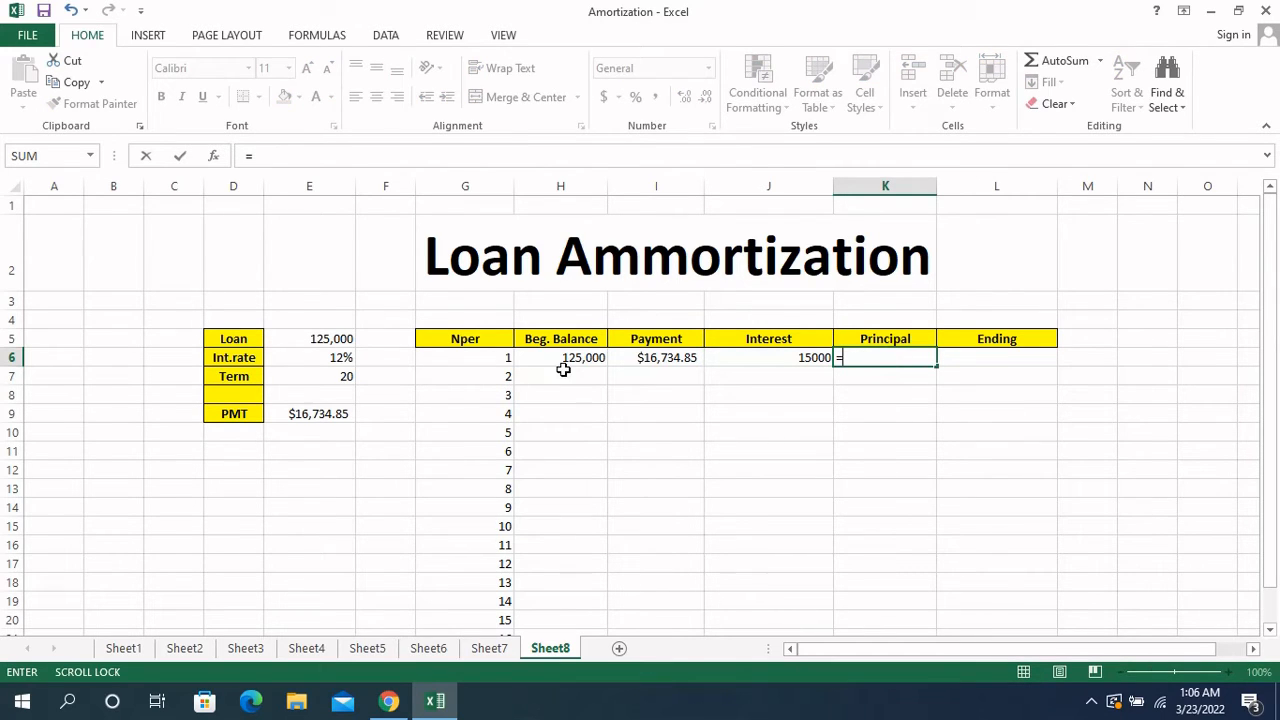
pyautogui.click(665, 360)
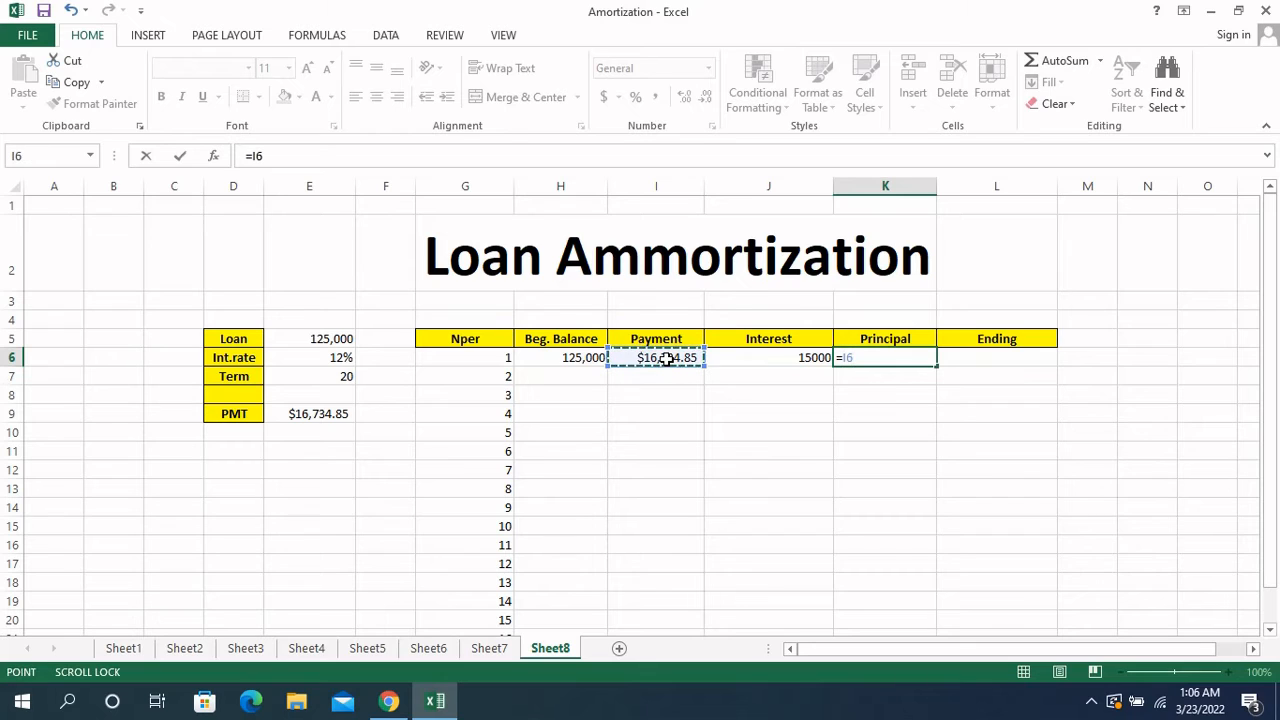
pyautogui.write('-')
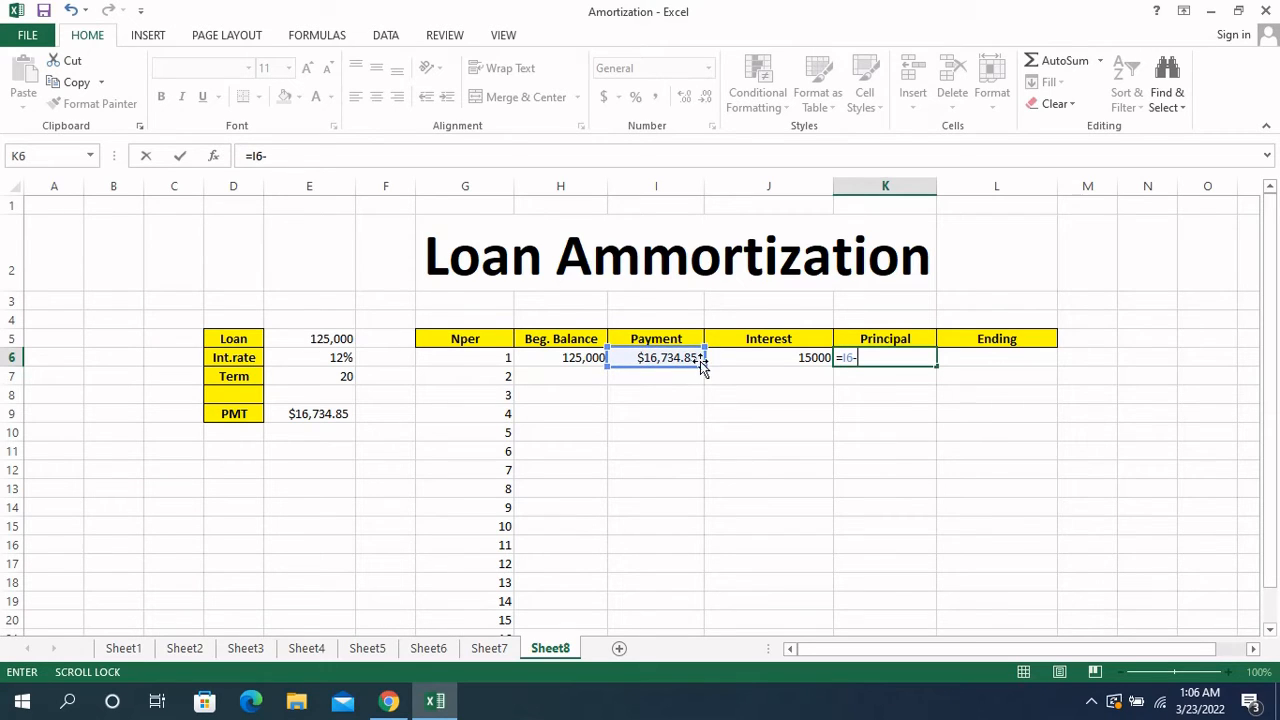
pyautogui.click(772, 363)
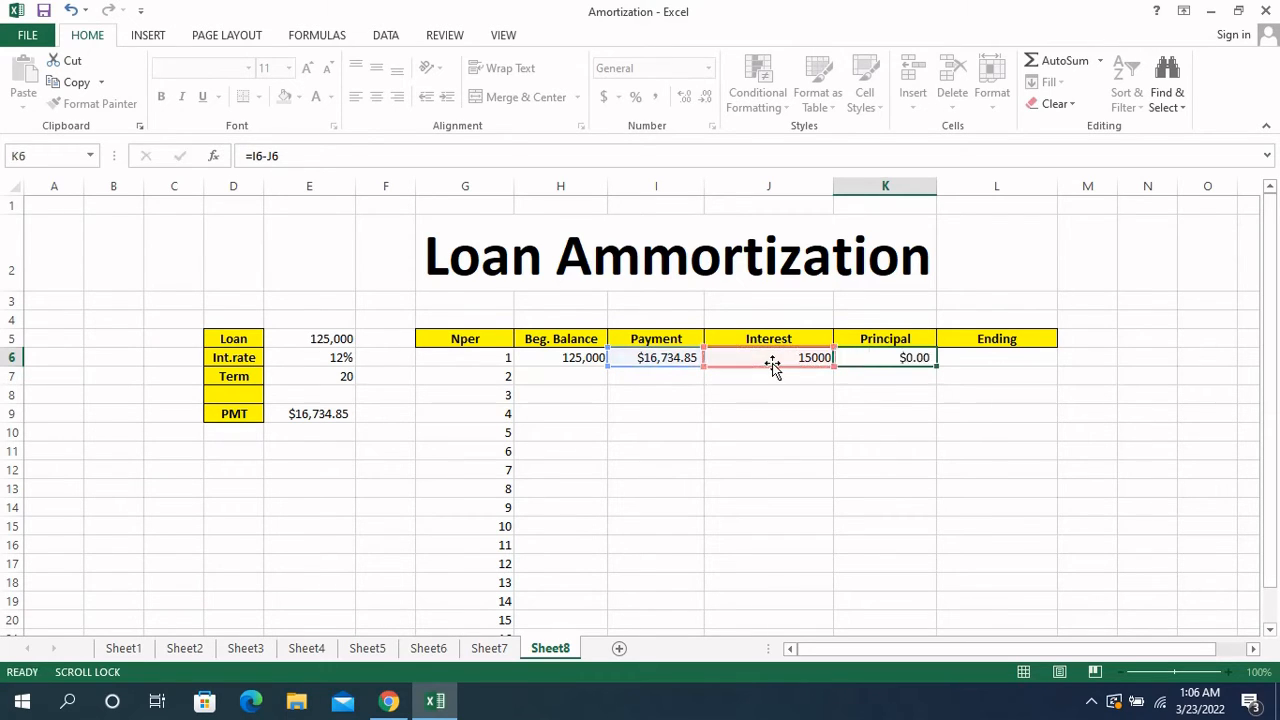
pyautogui.press('Return')
# Calculate the first period's ending balance in L6 with the formula =H6-K6
pyautogui.click(990, 358)
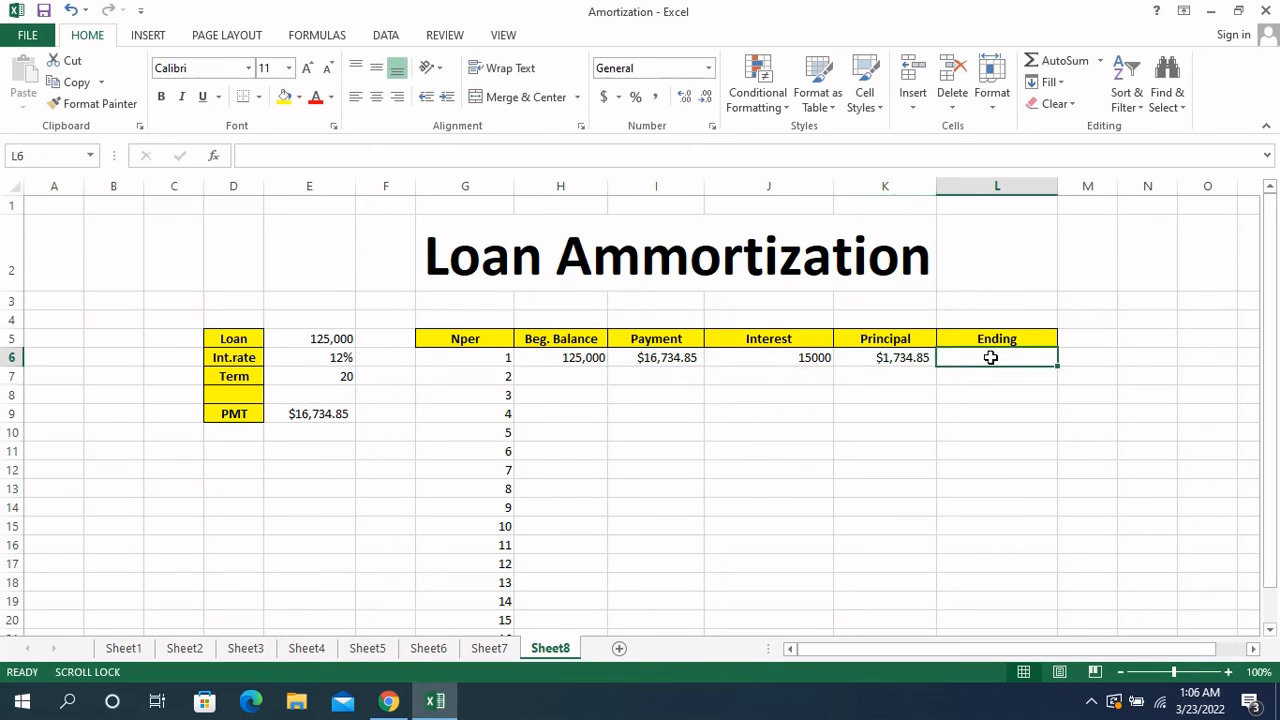
pyautogui.write('=')
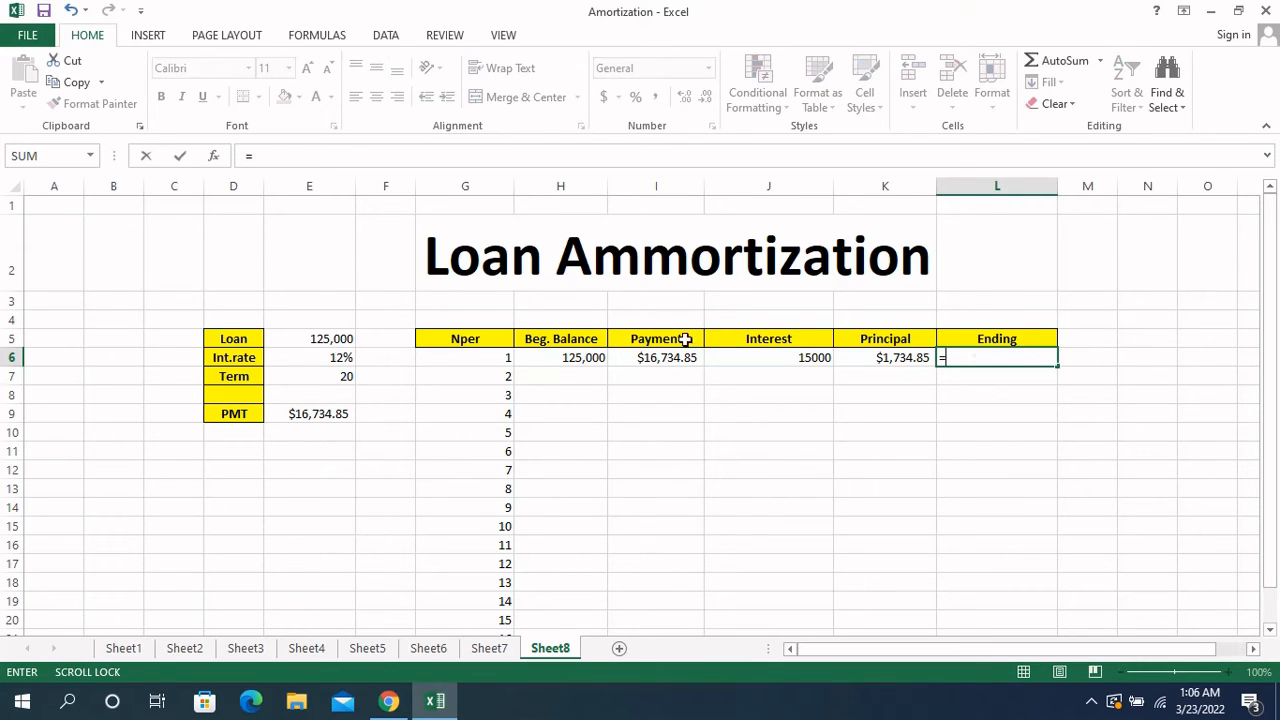
pyautogui.click(563, 352)
pyautogui.write('-')
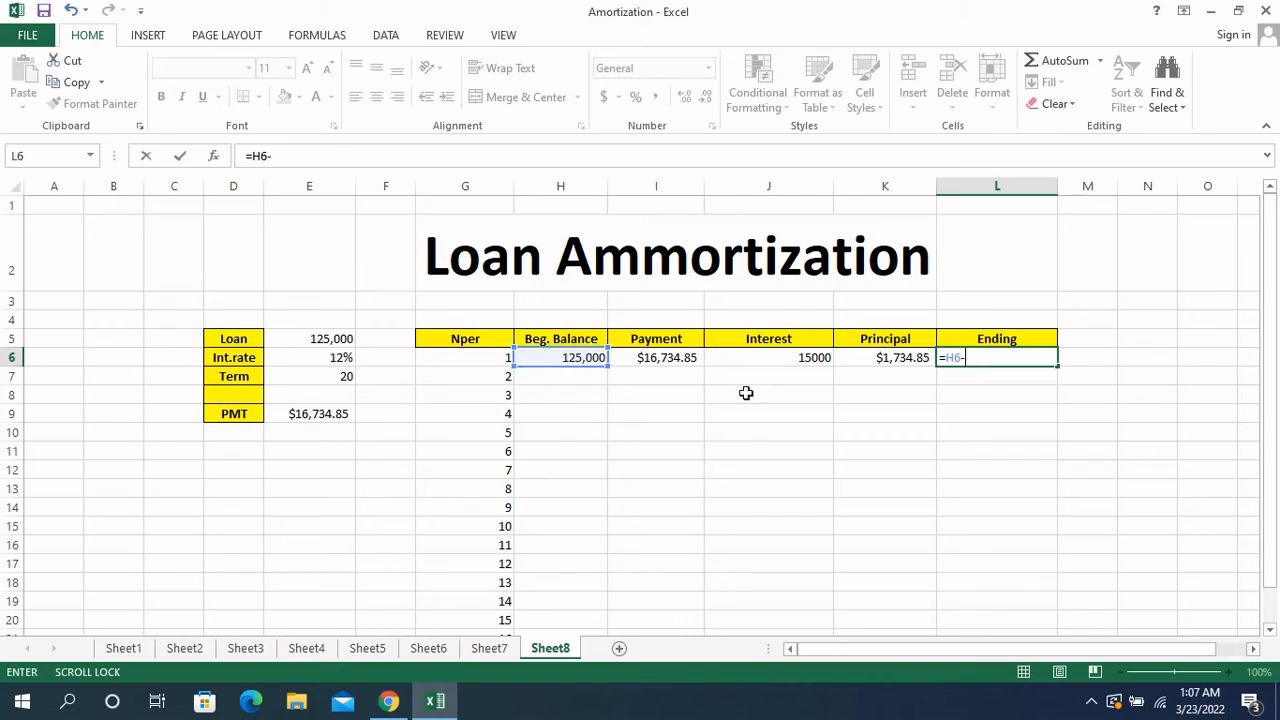
pyautogui.click(904, 356)
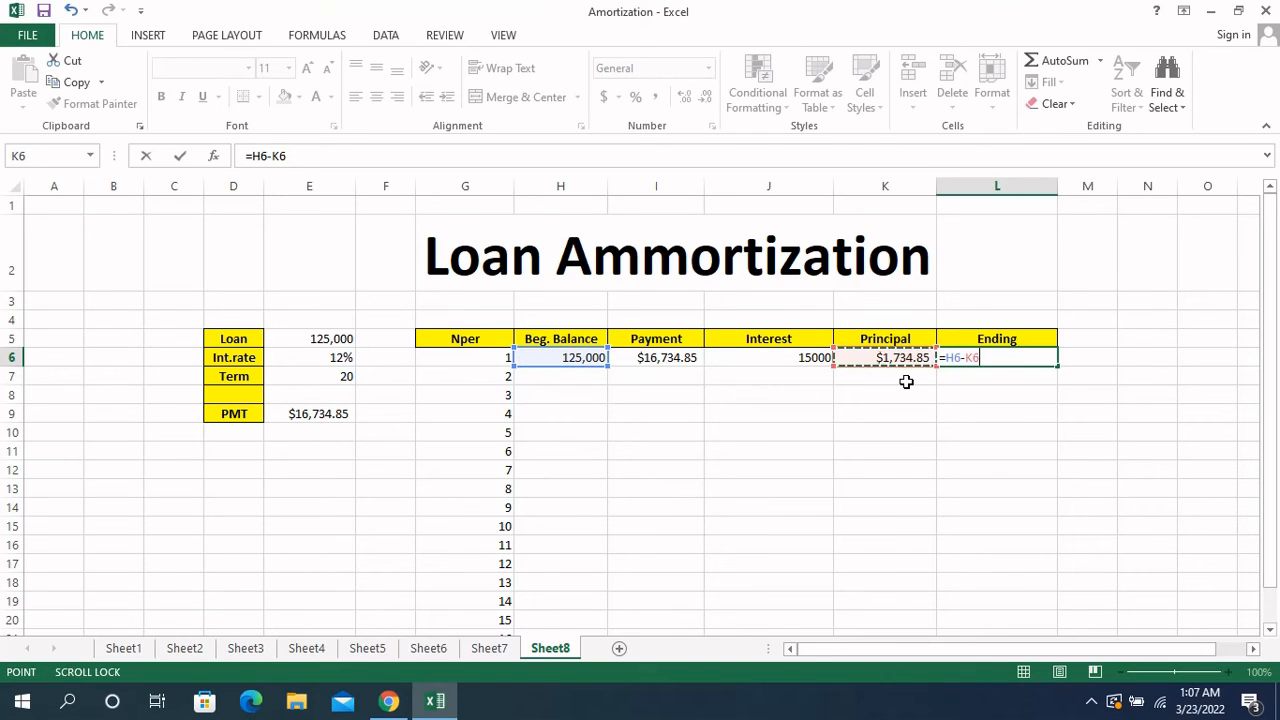
pyautogui.press('Return')
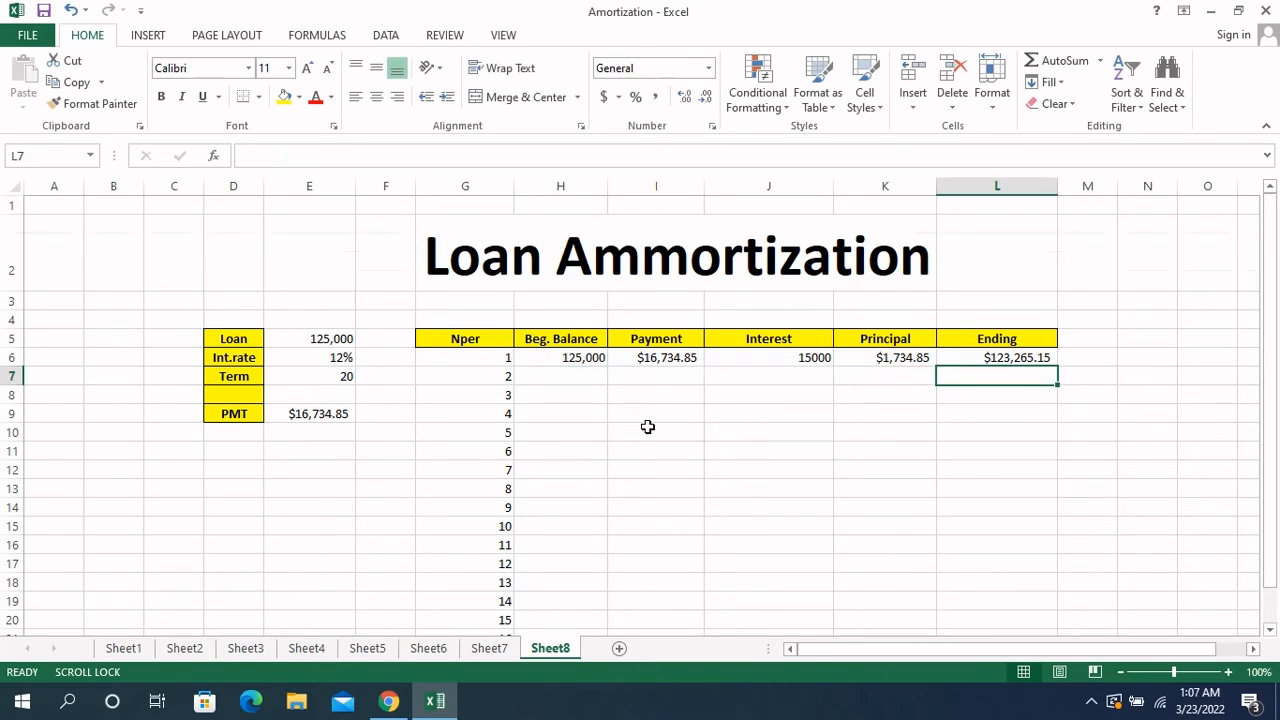
# Link the period 2 beginning balance H7 to the previous ending balance with =L6
pyautogui.scroll(-1, 648, 427)
pyautogui.click(577, 256)
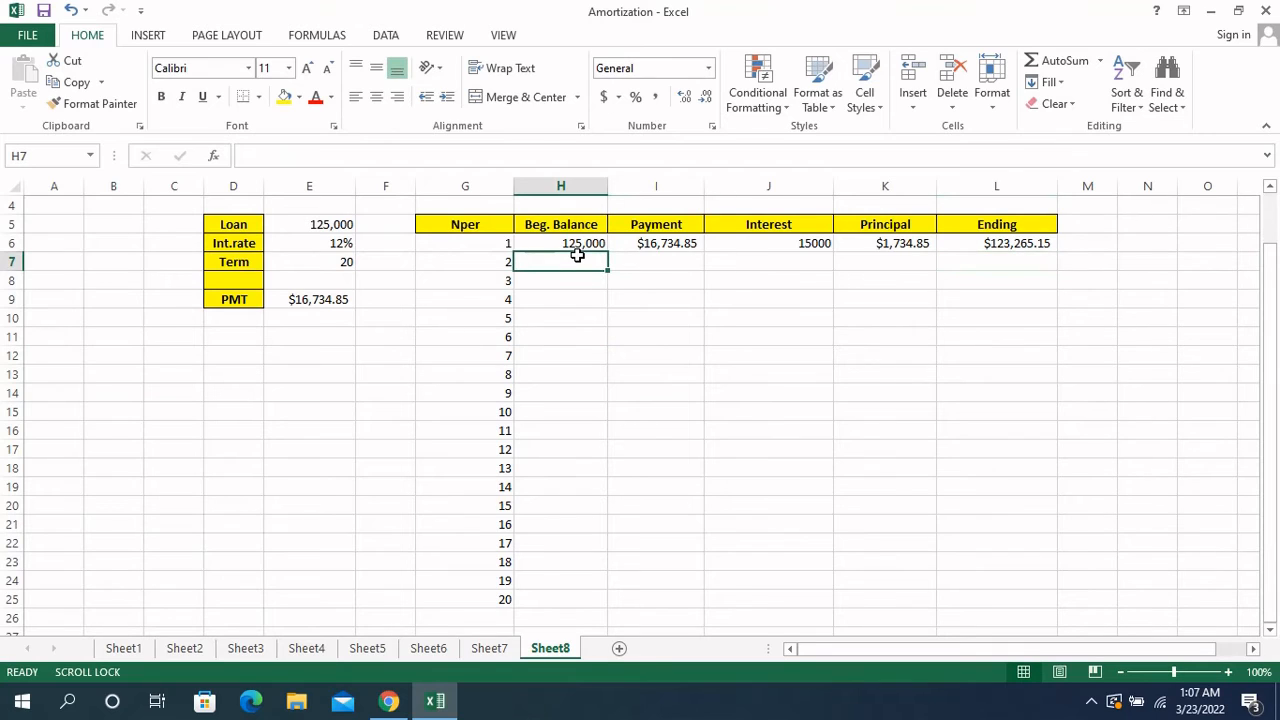
pyautogui.write('=')
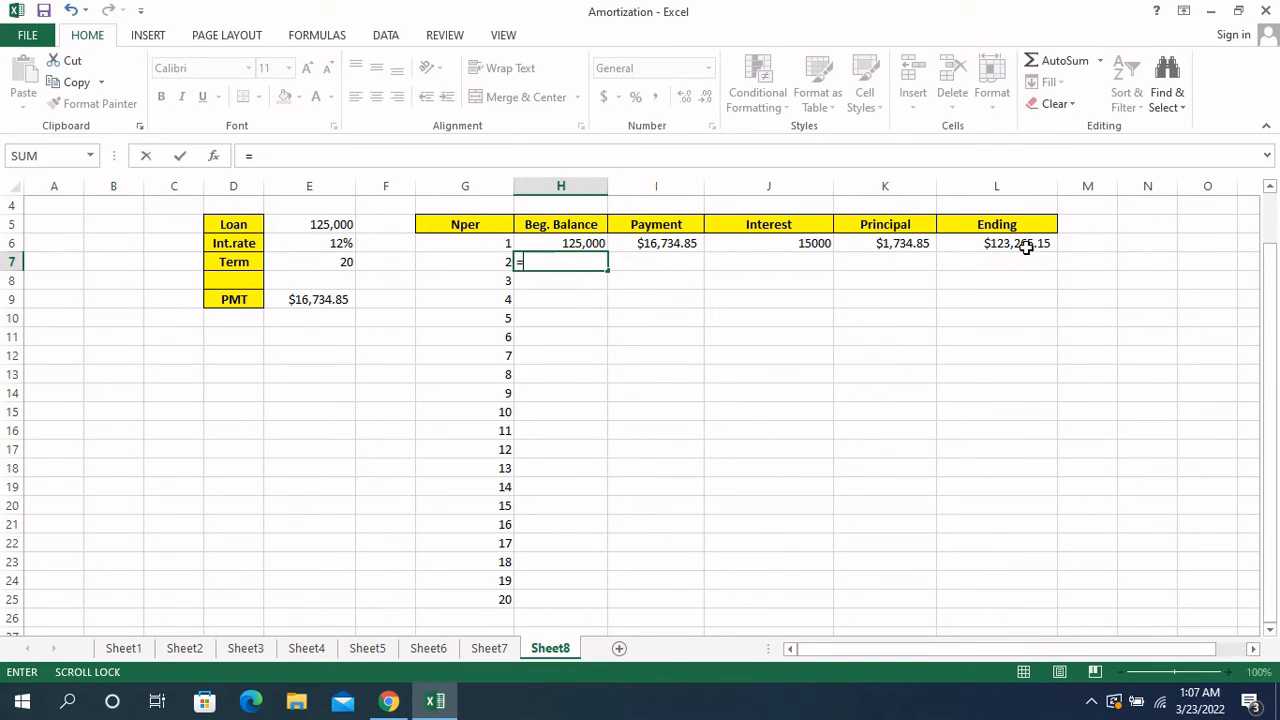
pyautogui.click(1026, 247)
pyautogui.press('Return')
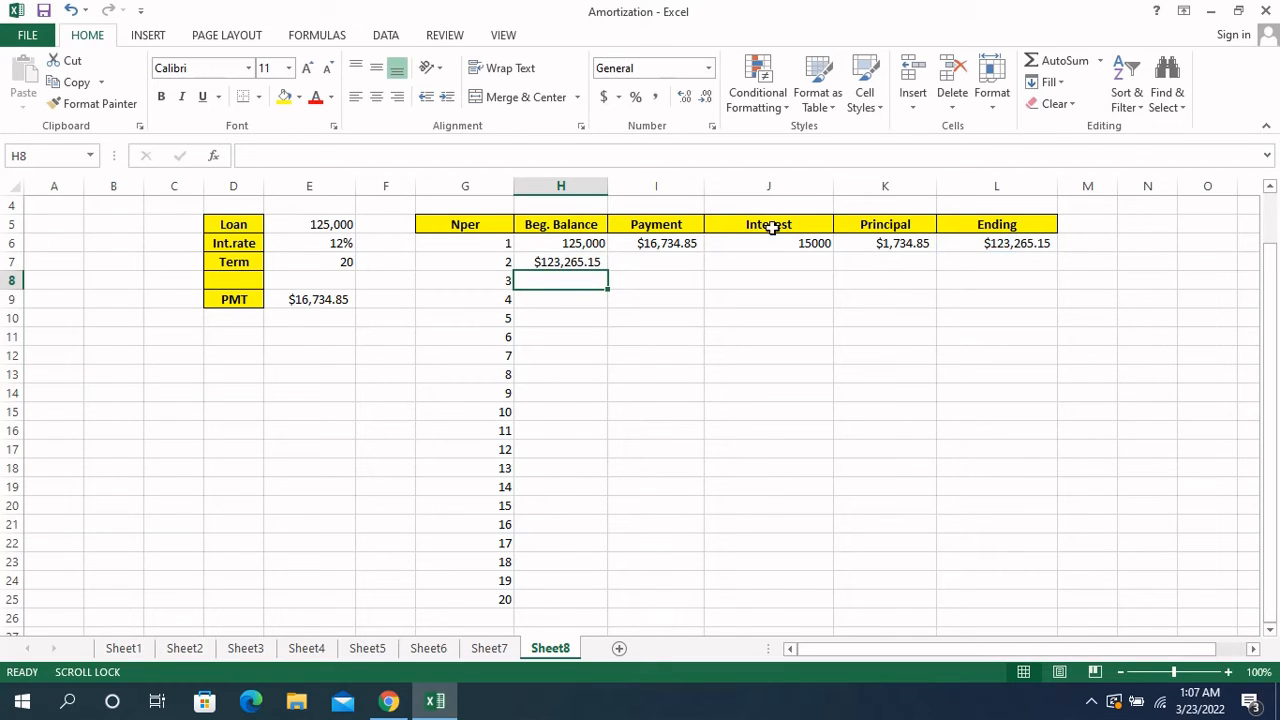
pyautogui.click(600, 264)
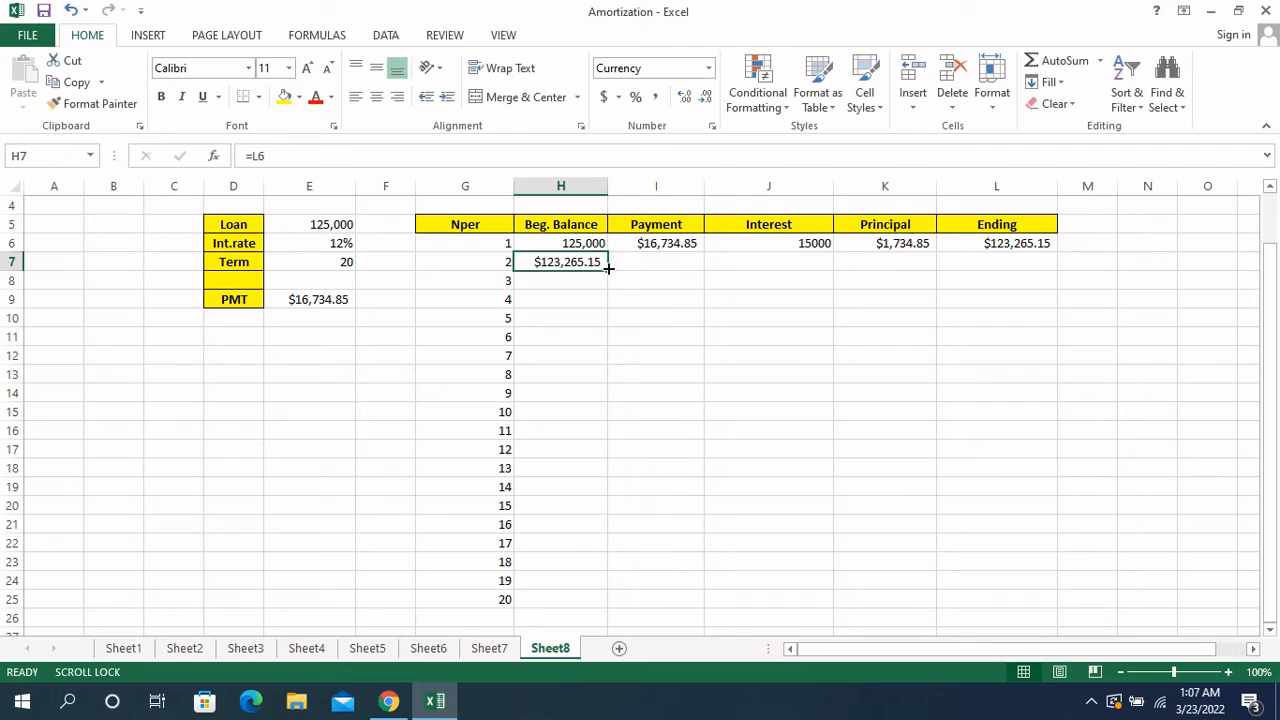
# Check the period 1 formulas and make the payment reference in I6 absolute as =$E$9
pyautogui.click(795, 243)
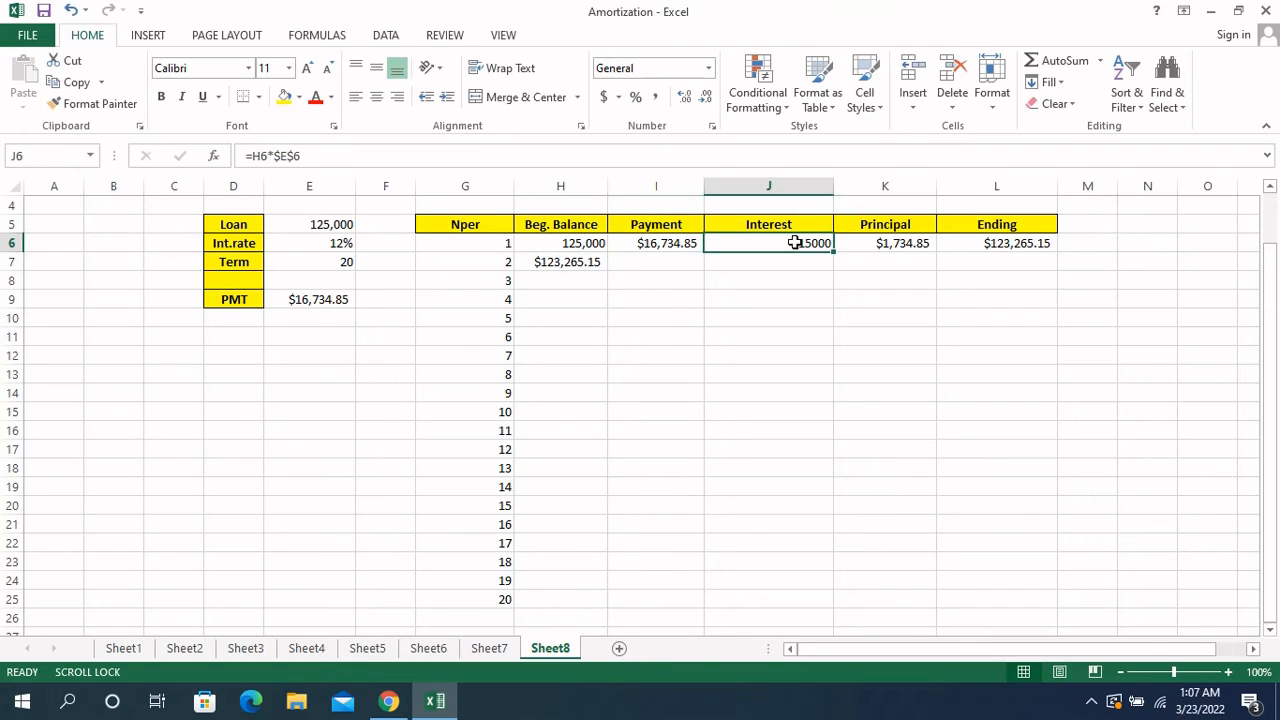
pyautogui.click(898, 243)
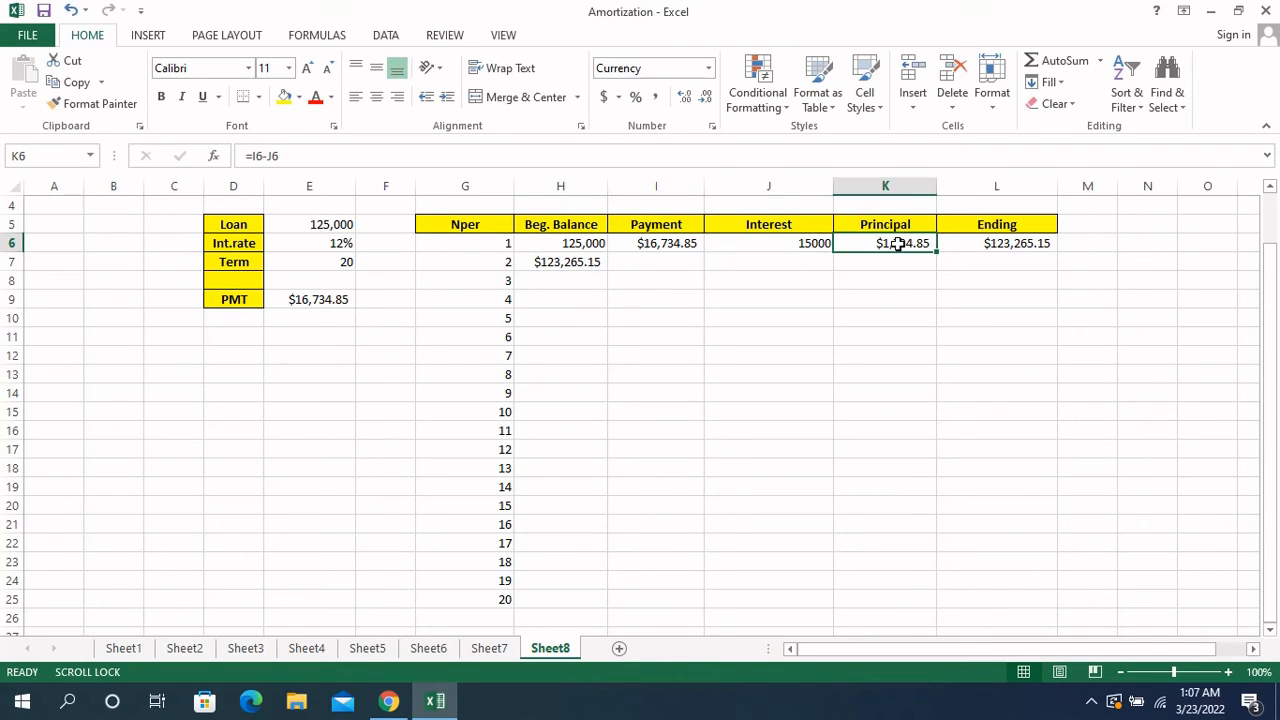
pyautogui.click(666, 243)
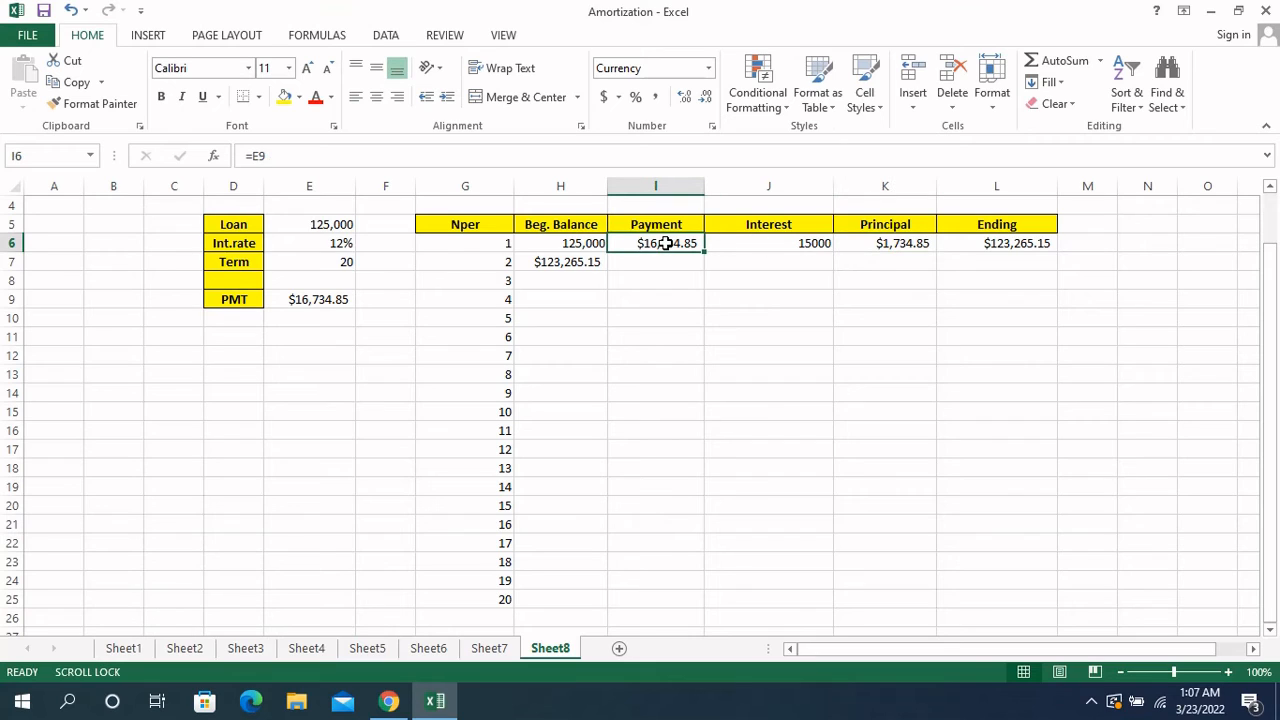
pyautogui.click(771, 246)
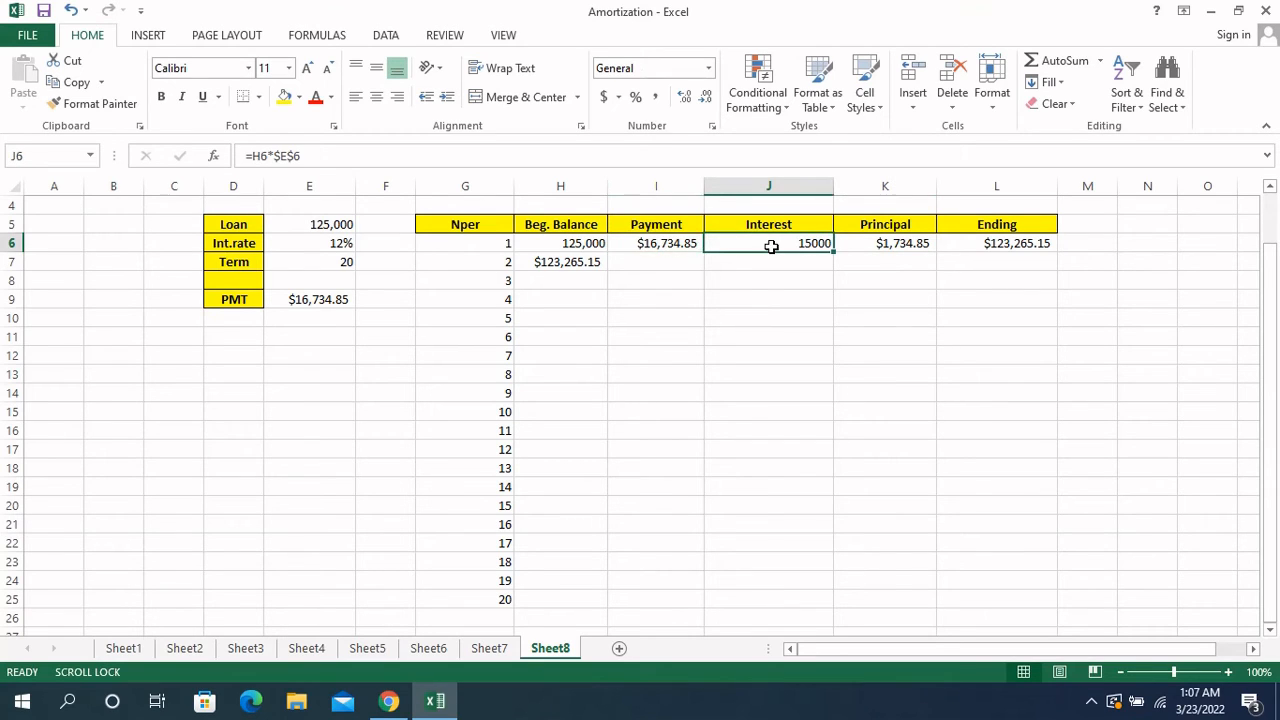
pyautogui.click(667, 242)
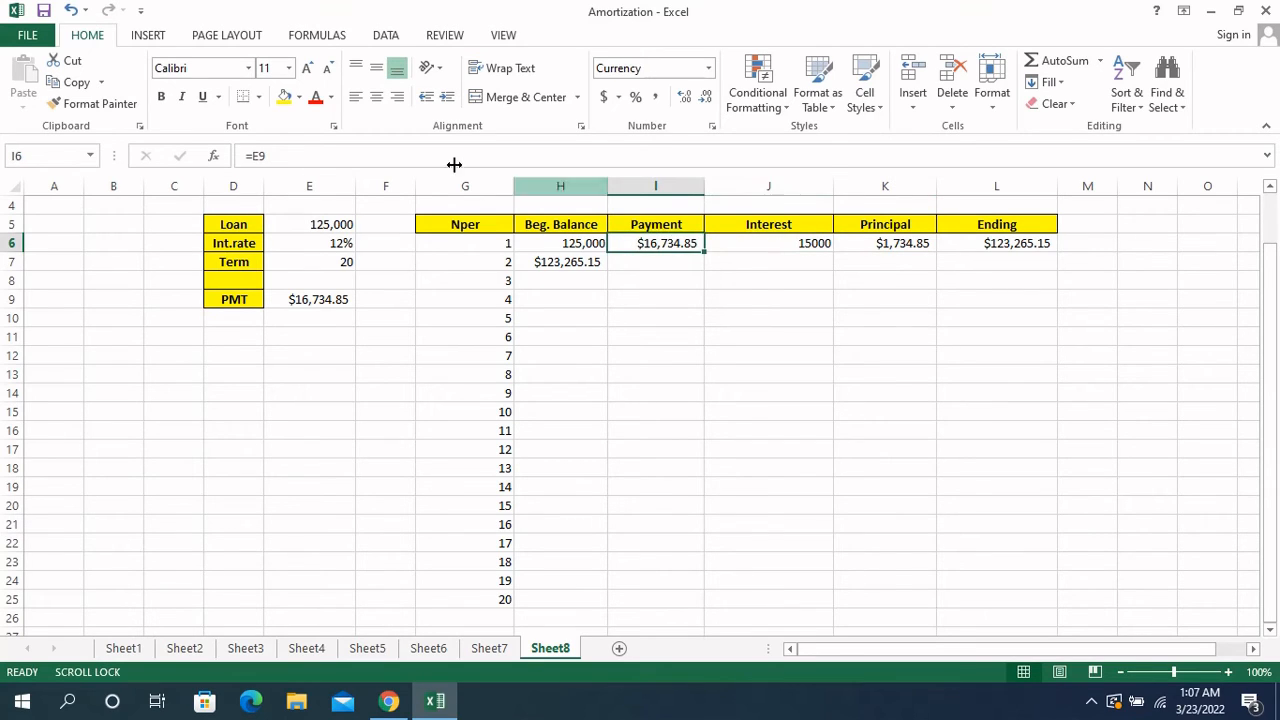
pyautogui.click(259, 156)
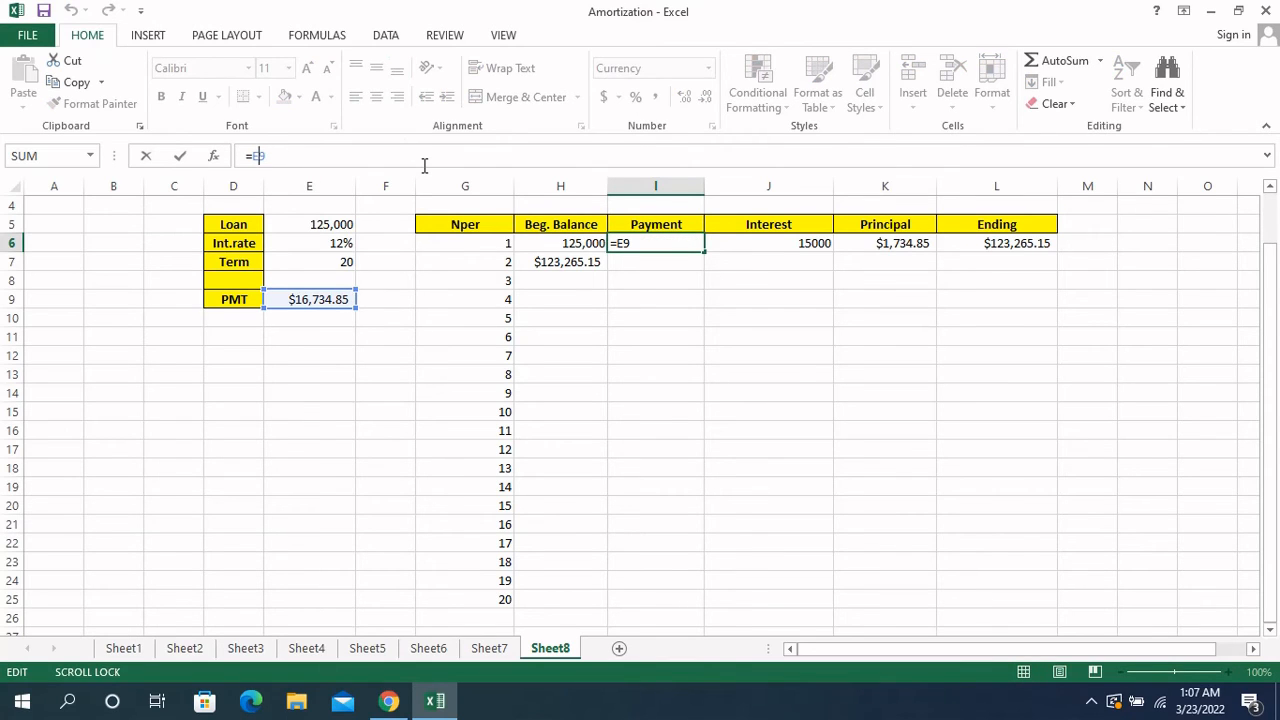
pyautogui.write('$E$')
pyautogui.press('Return')
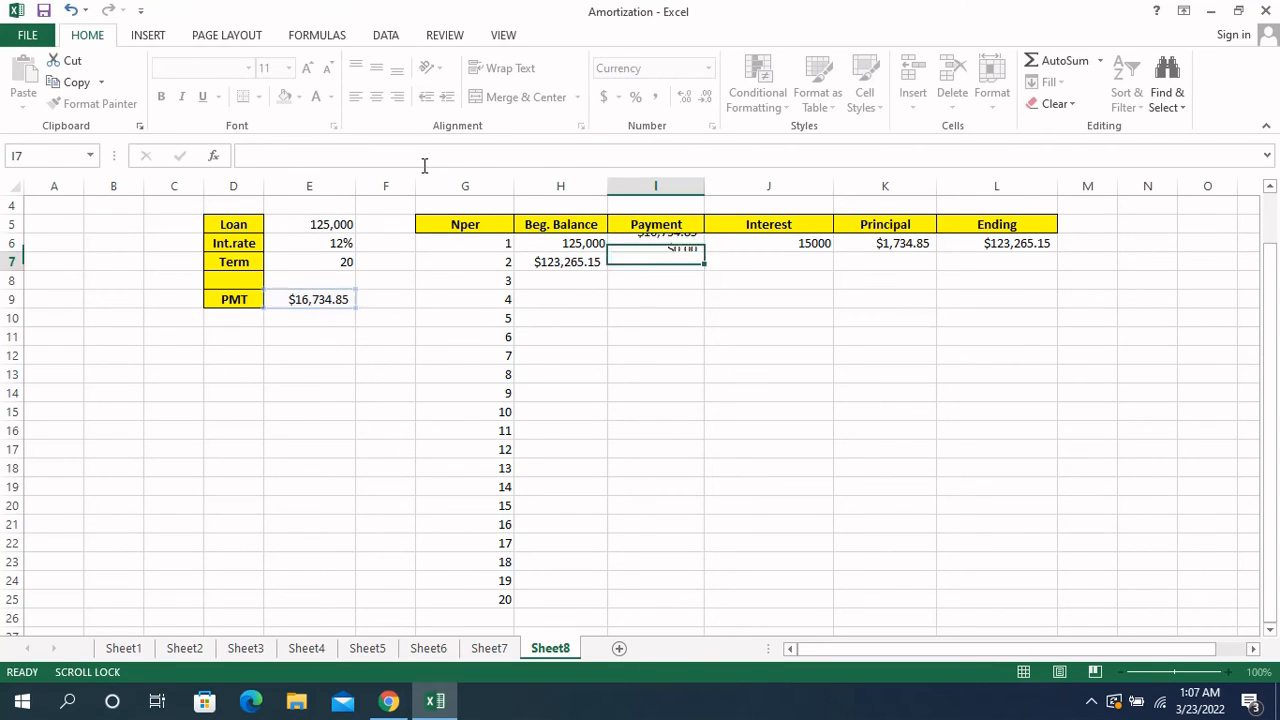
# Fill the payment formula from I6 down the Payment column to period 20
pyautogui.click(691, 243)
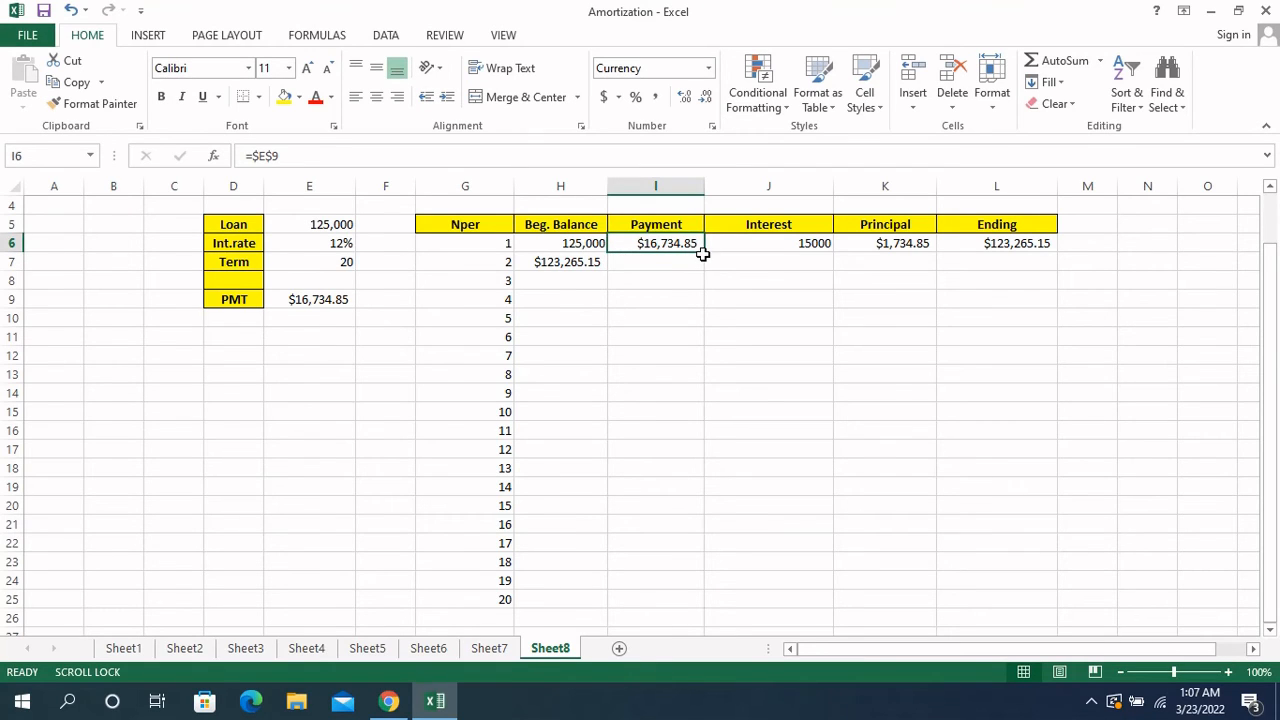
pyautogui.moveTo(703, 254); pyautogui.dragTo(711, 602)
pyautogui.click(832, 401)
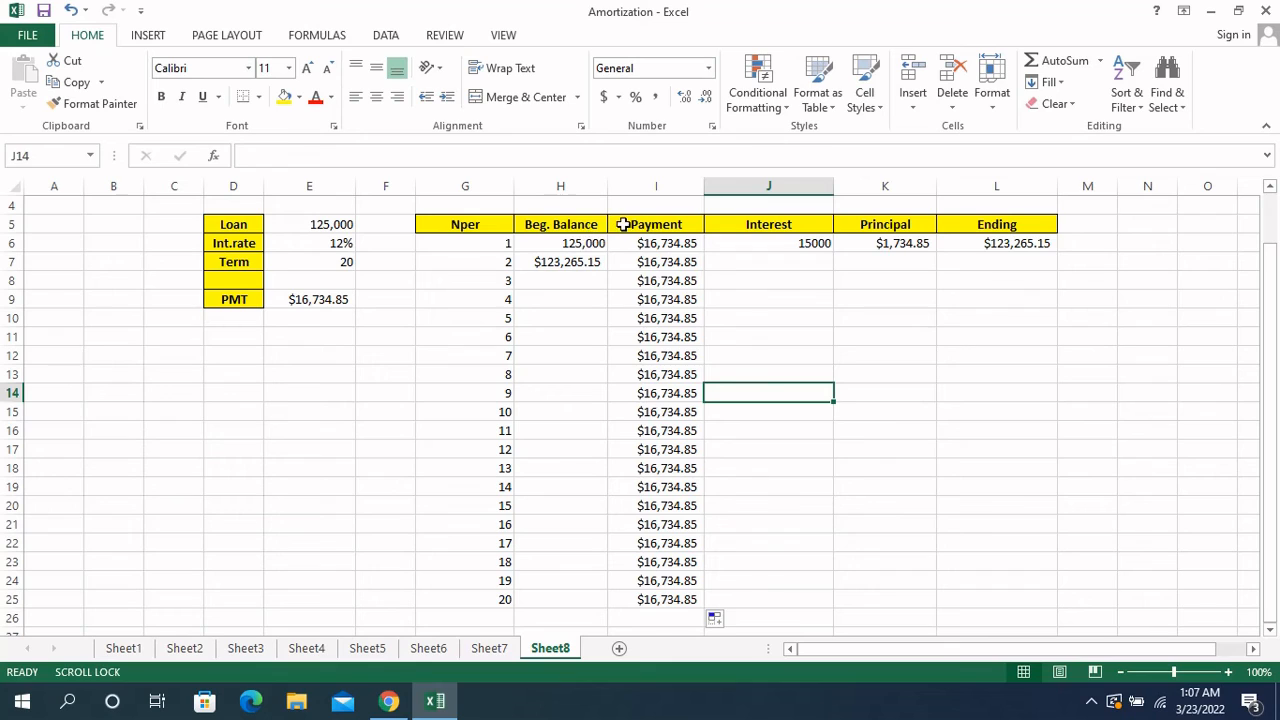
# Fill the interest formula from J6 and the principal formula from K6 down to period 20
pyautogui.click(797, 247)
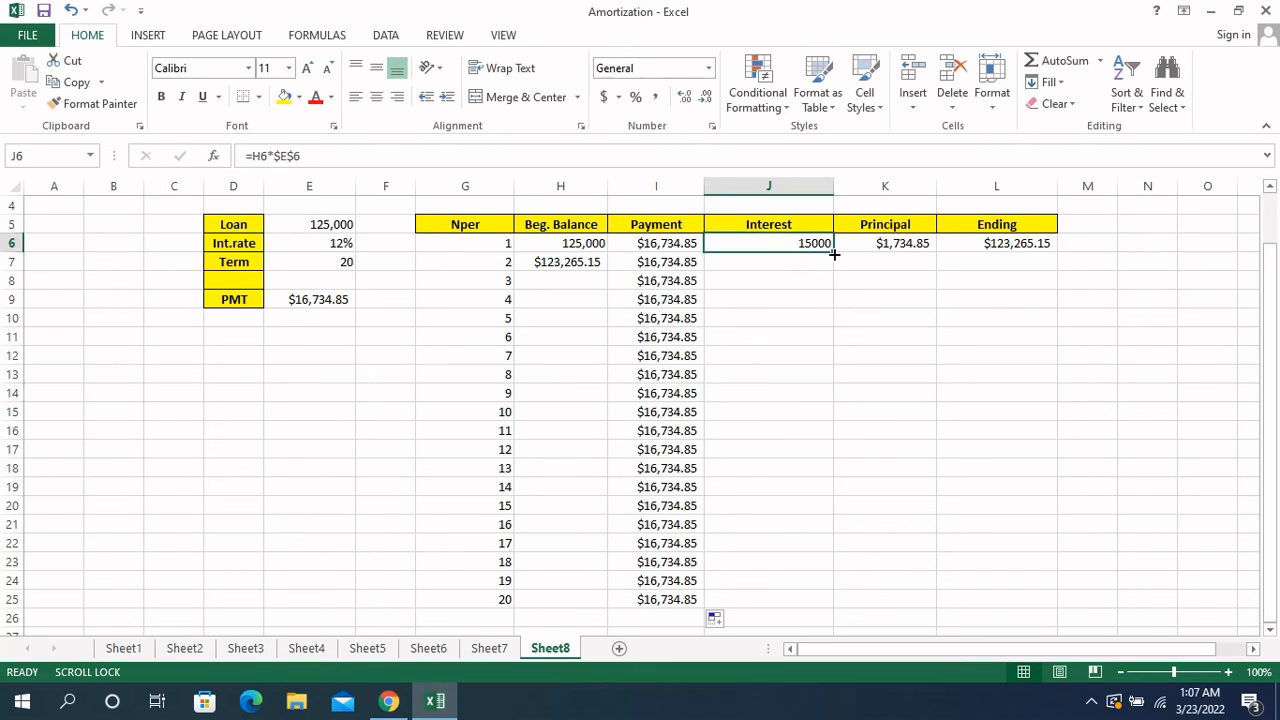
pyautogui.moveTo(834, 250); pyautogui.dragTo(862, 606)
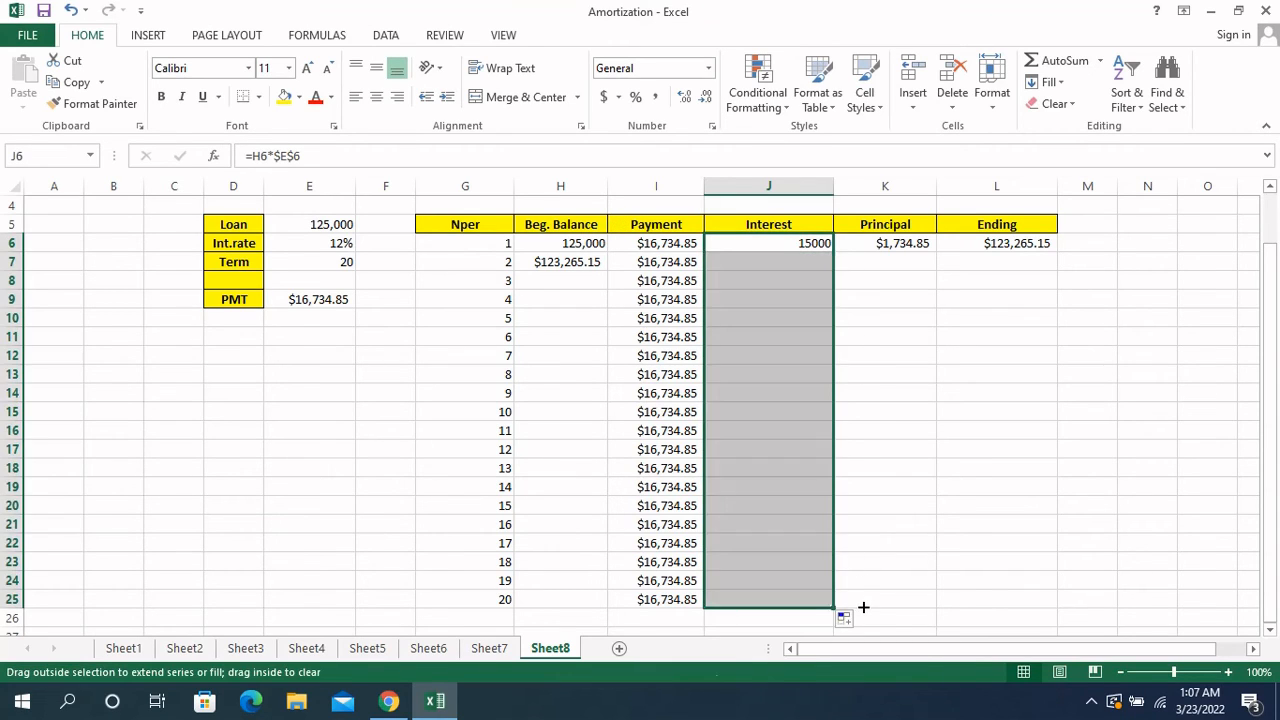
pyautogui.click(922, 246)
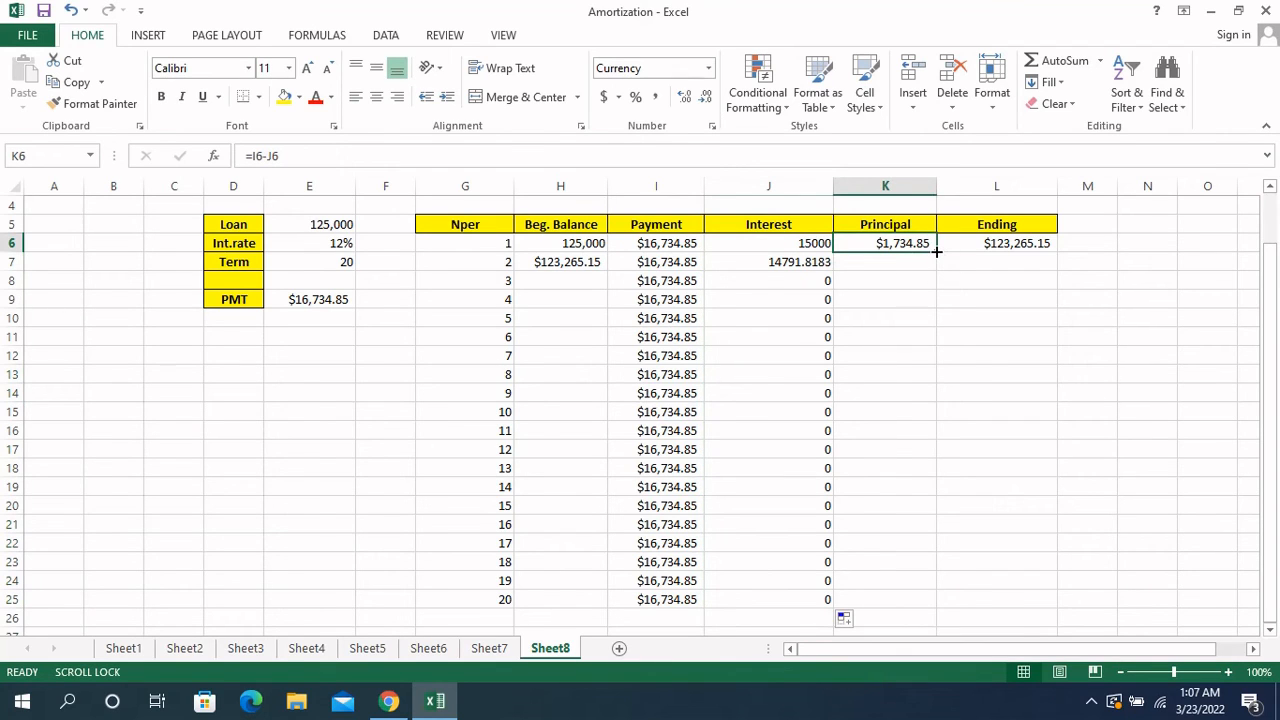
pyautogui.moveTo(936, 252); pyautogui.dragTo(920, 610)
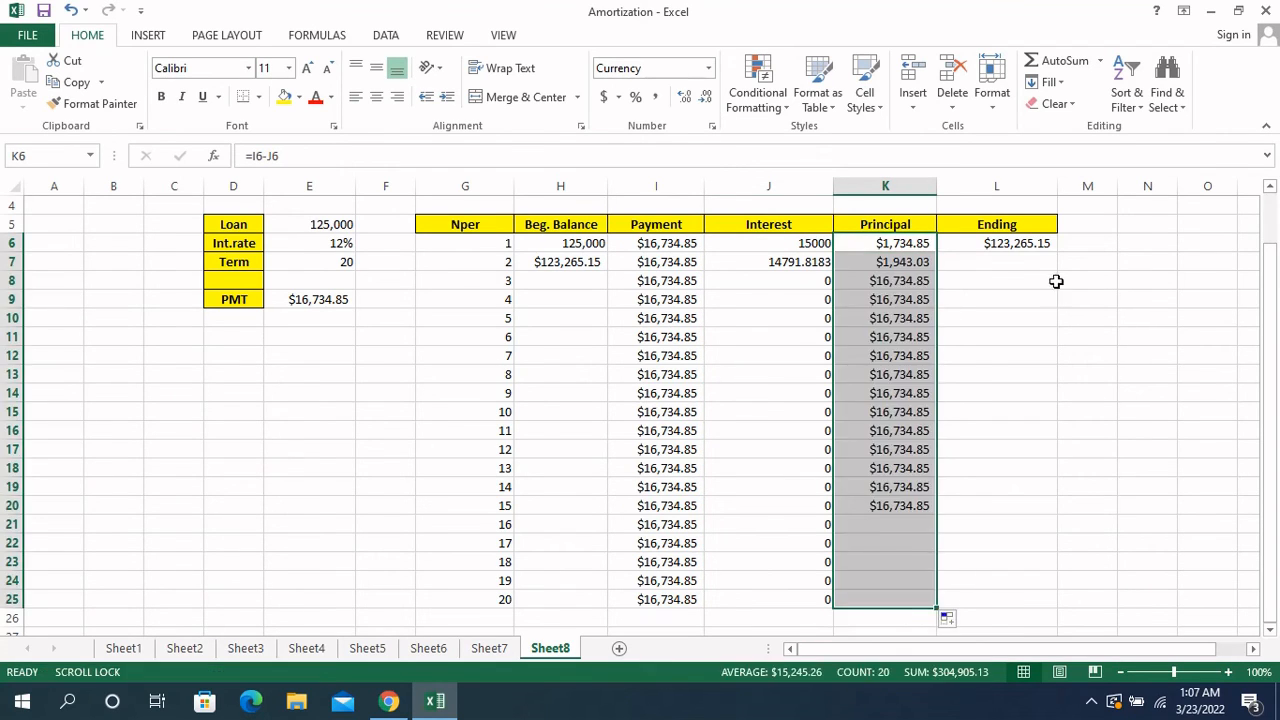
# Fill the ending balance formula from L6 and the beginning balance formula from H7 down to period 20
pyautogui.click(1049, 244)
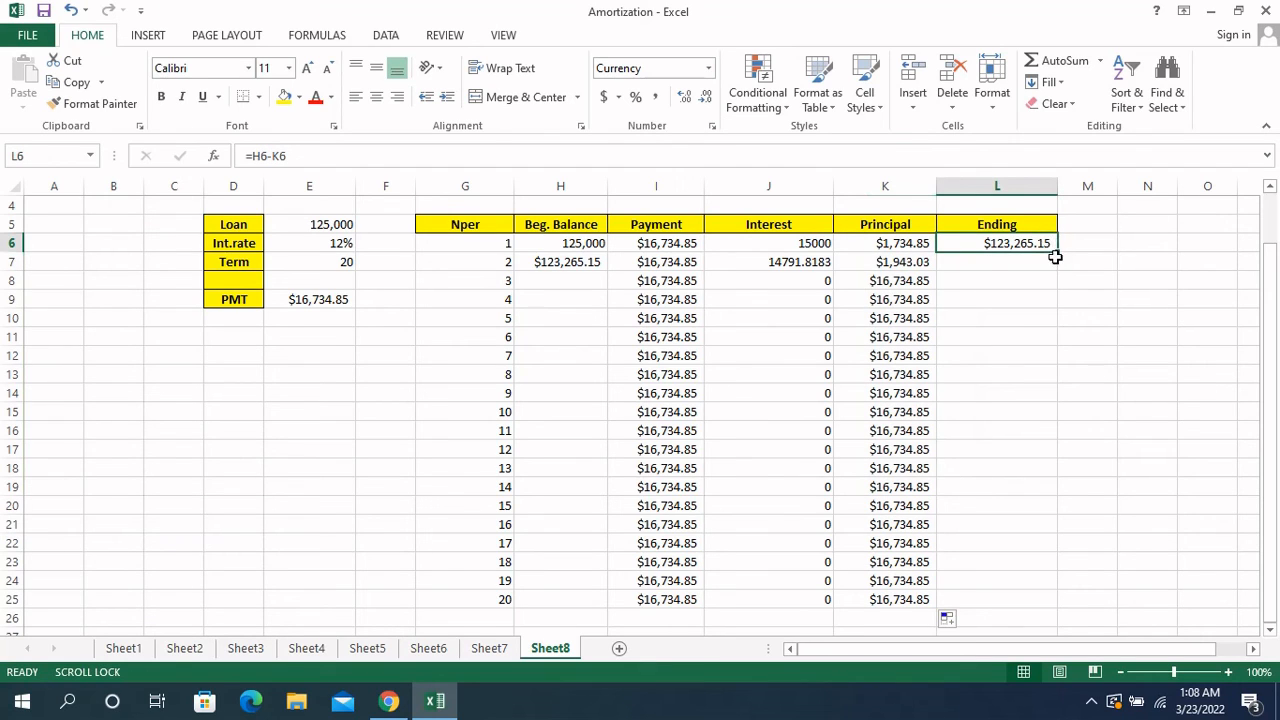
pyautogui.moveTo(1055, 257); pyautogui.dragTo(1056, 605)
pyautogui.click(583, 264)
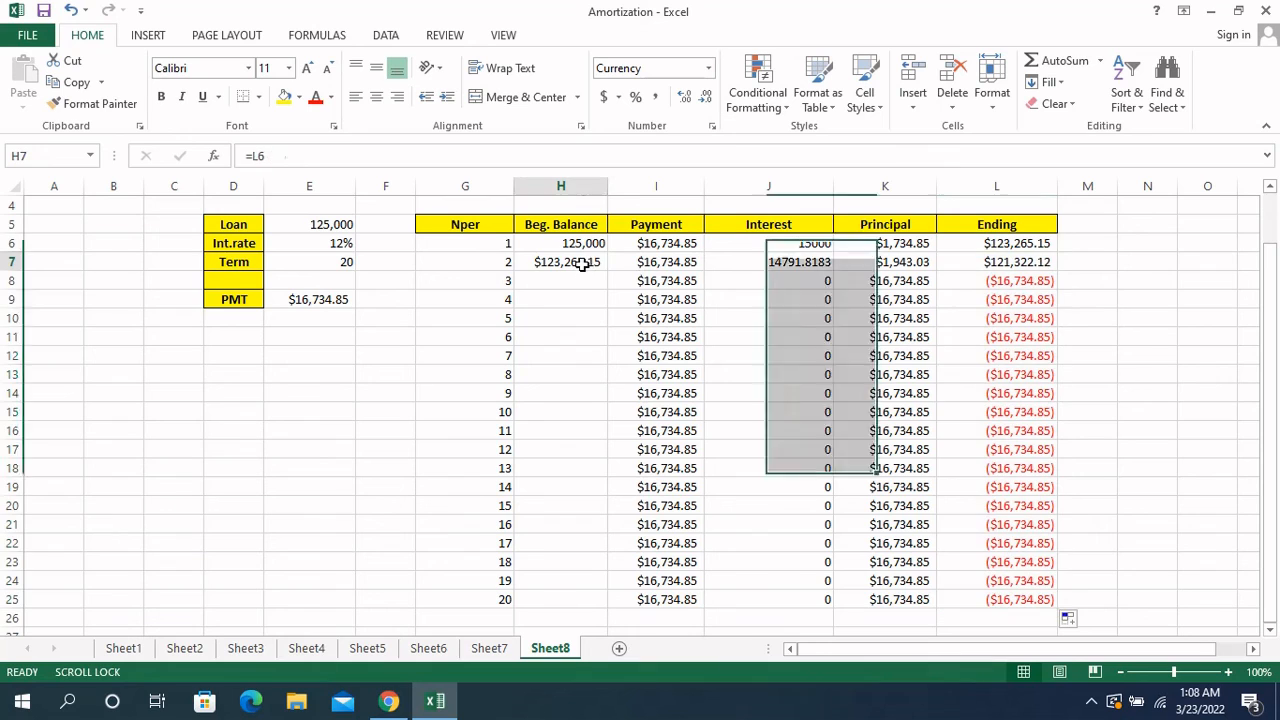
pyautogui.moveTo(609, 268); pyautogui.dragTo(600, 612)
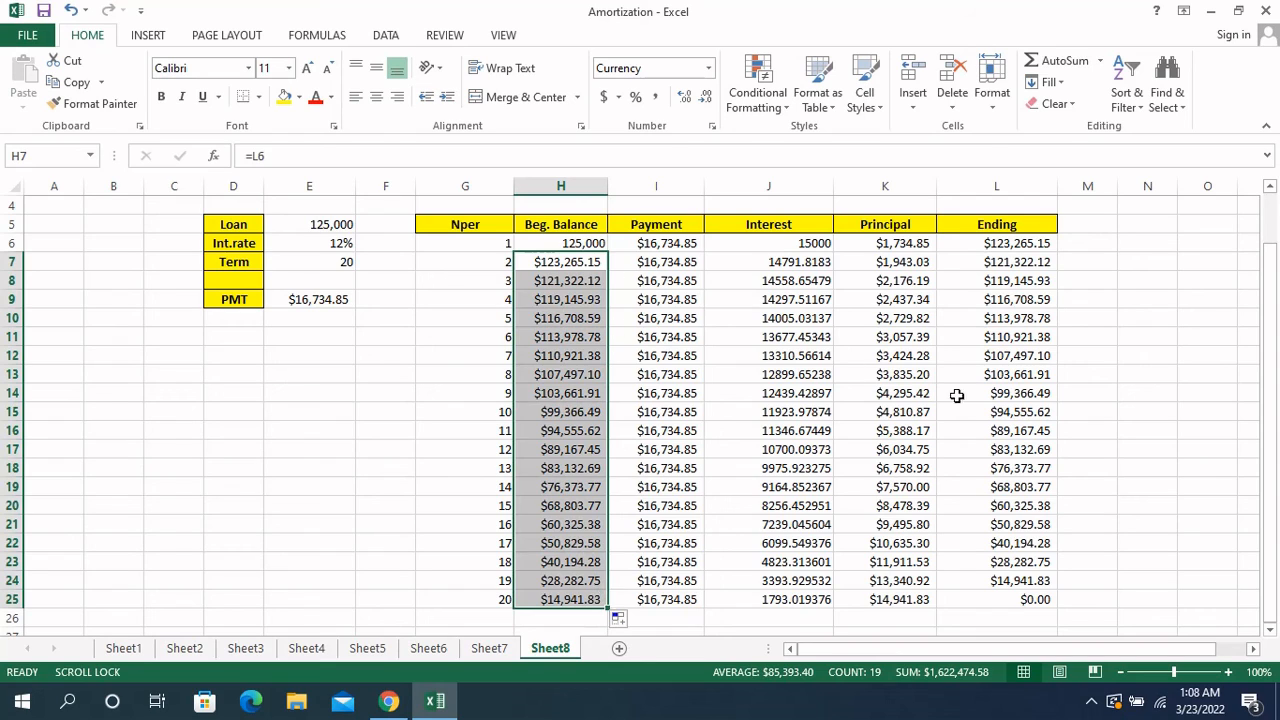
# Highlight the period 20 ending balance in L25 with a yellow fill
pyautogui.click(660, 246)
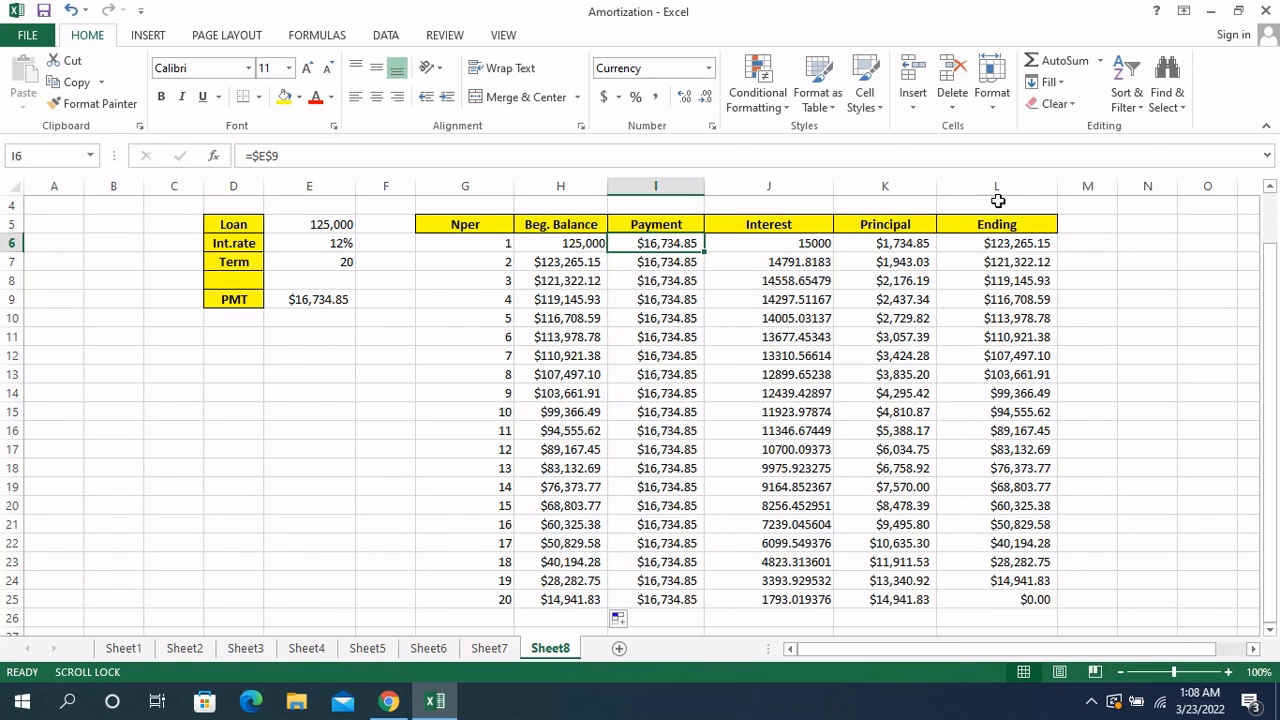
pyautogui.click(1025, 603)
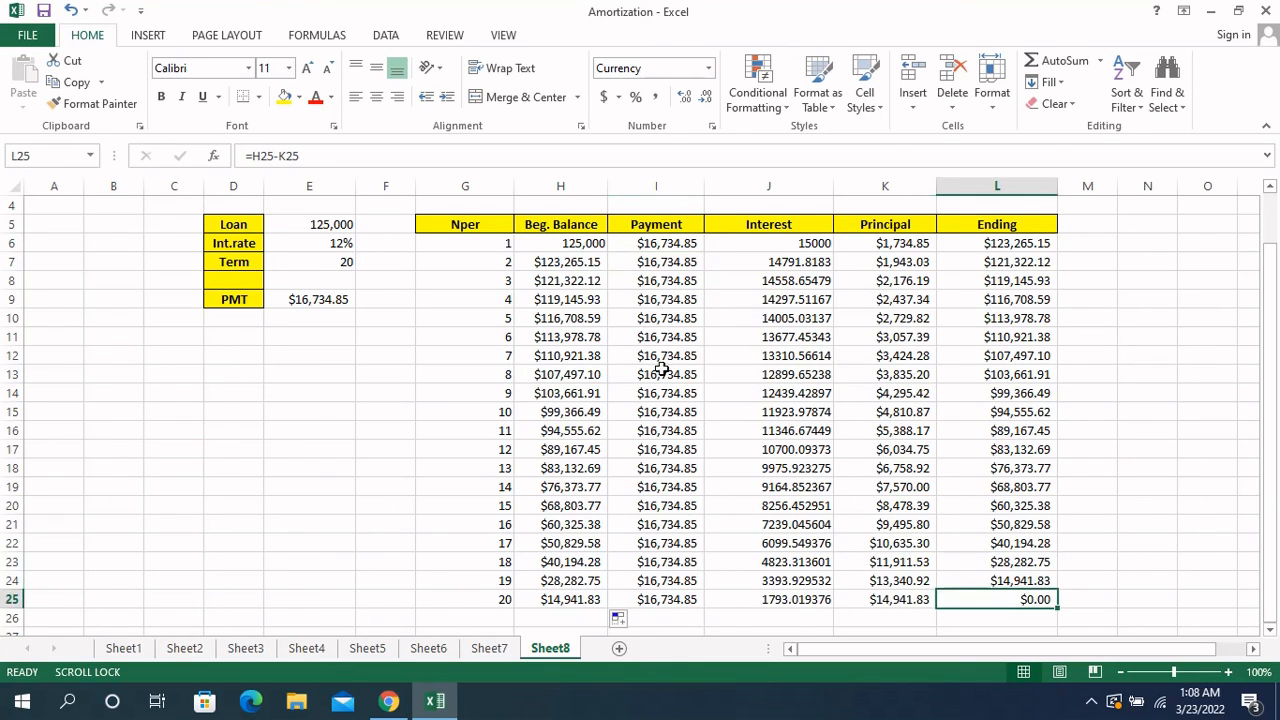
pyautogui.click(285, 97)
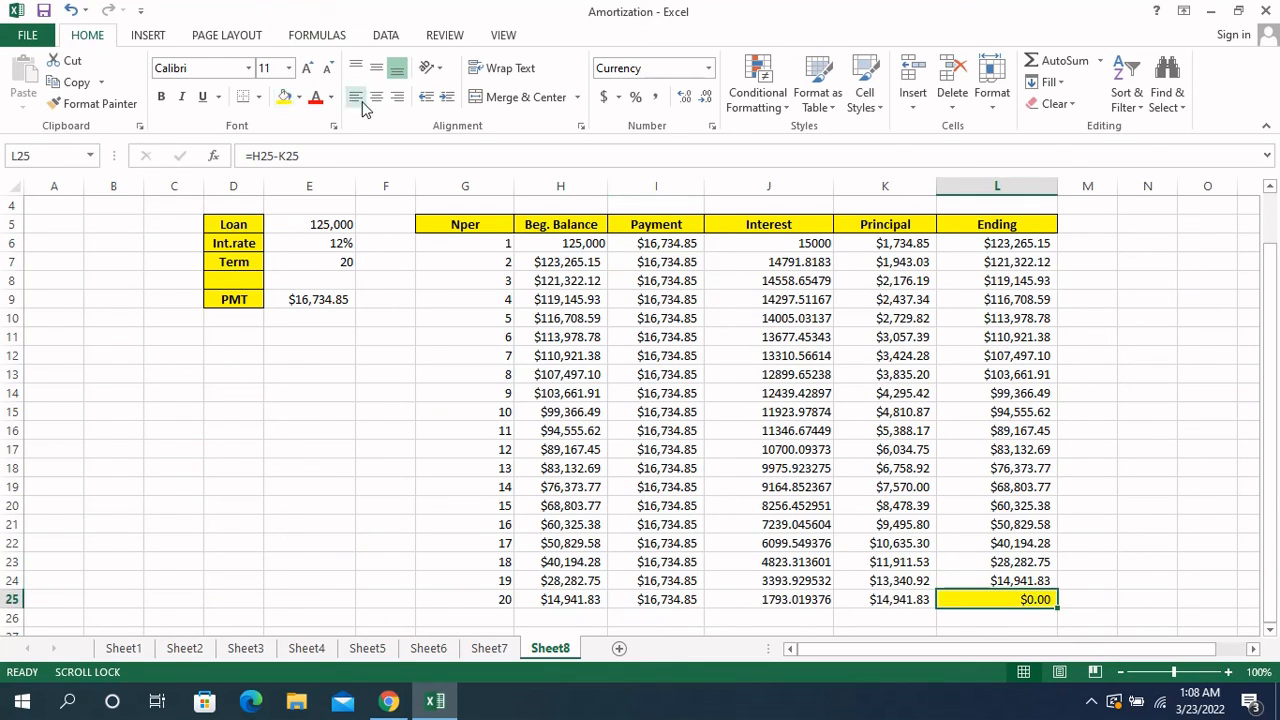